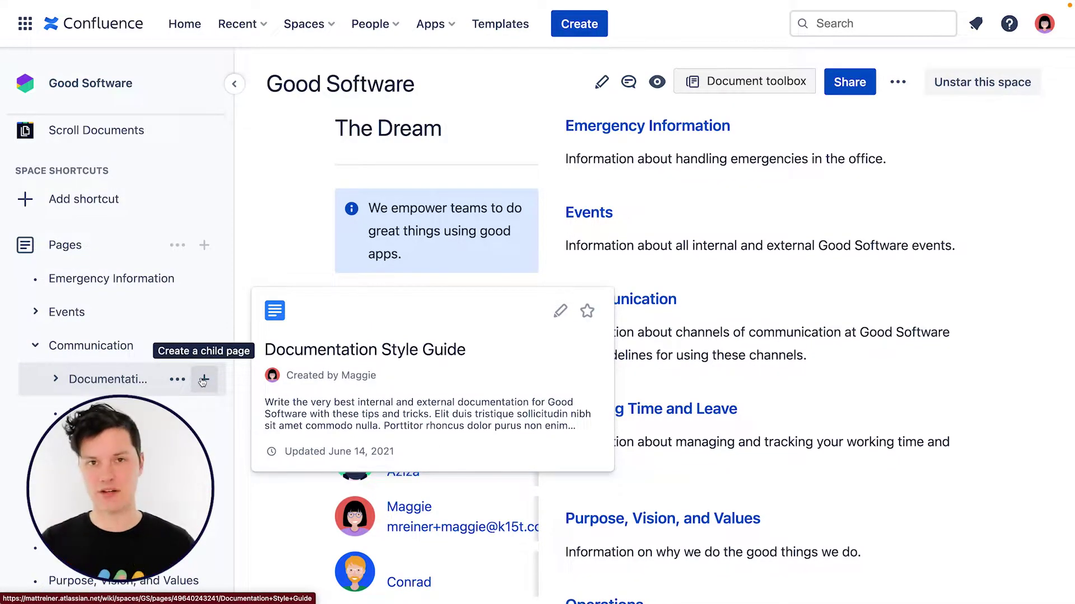
- Reposition the grass header image within its frame and make the page layout full width
click(202, 381)
scroll(924, 252, down, 4)
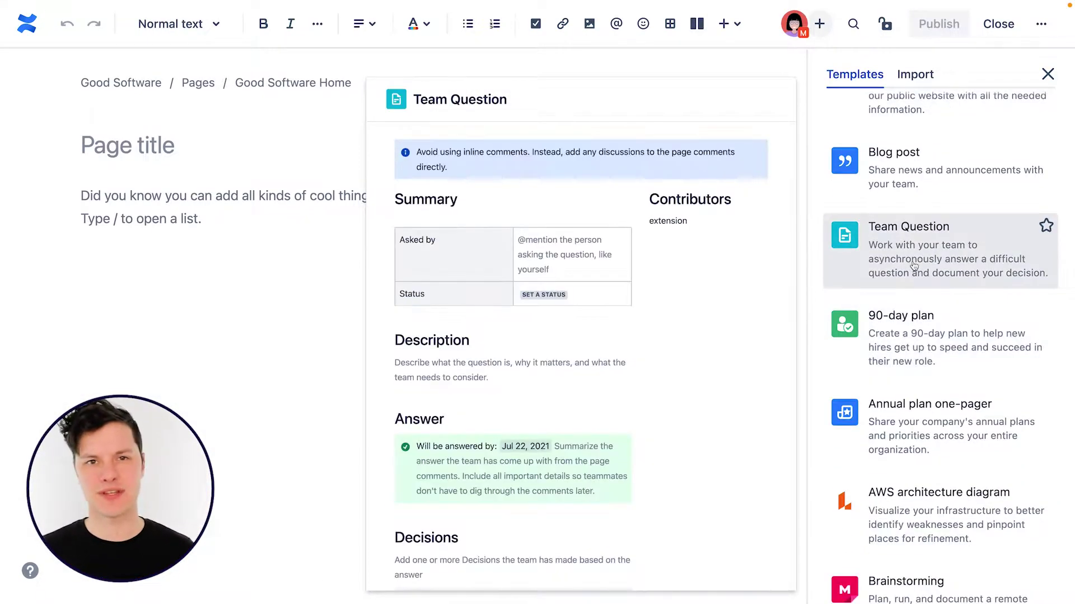
text(o)
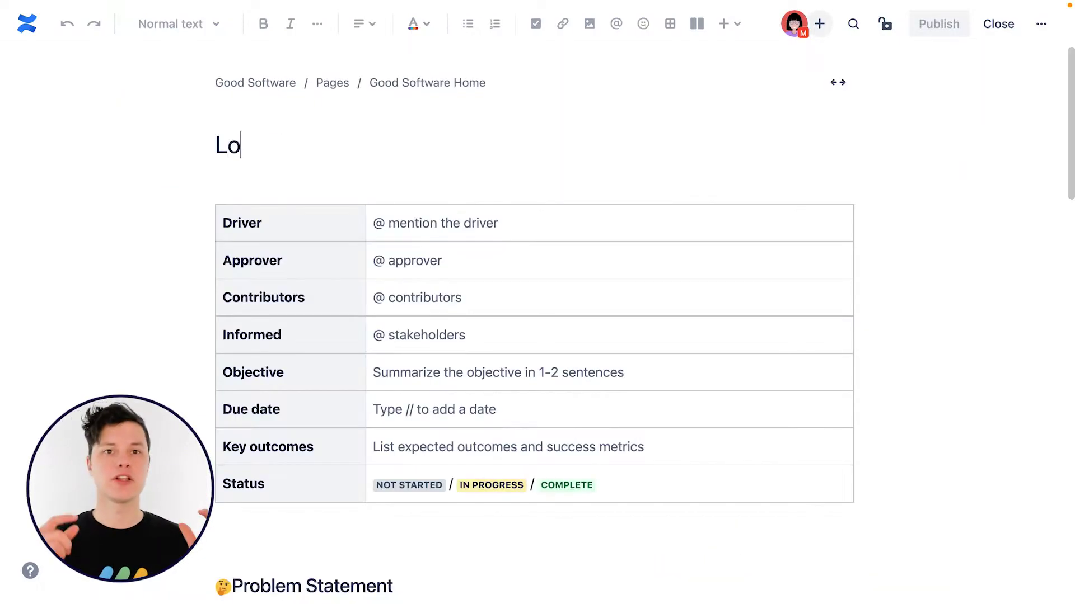
text(go Redesign)
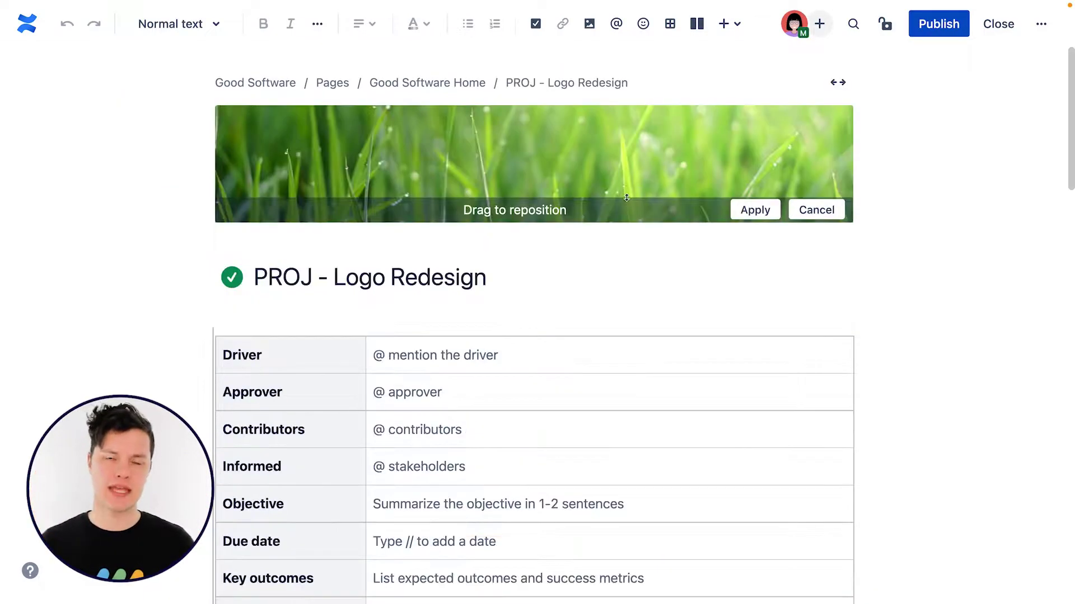
drag(626, 198, 638, 168)
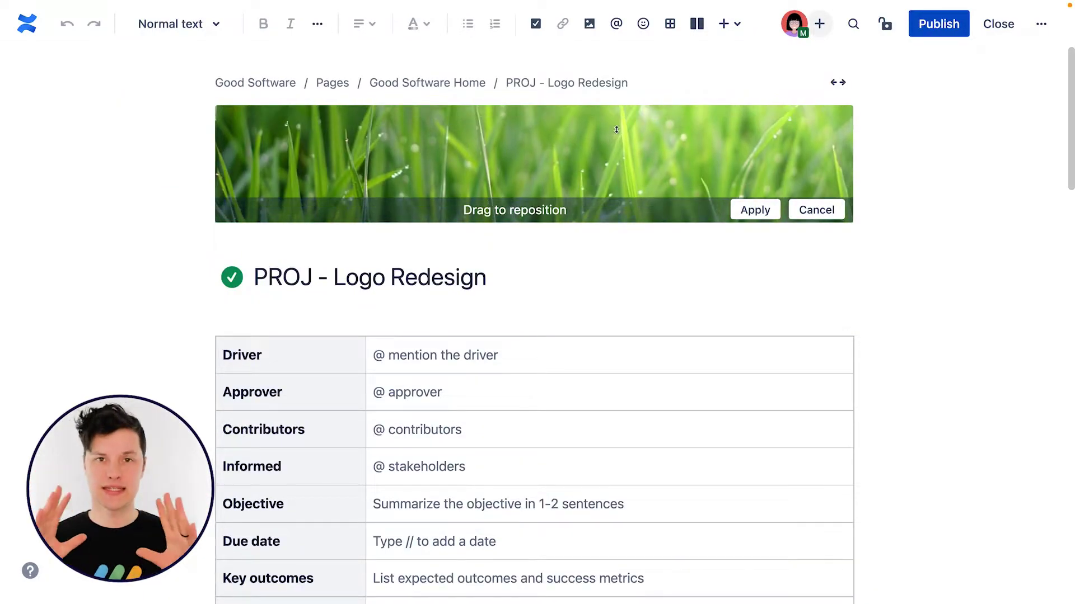
click(754, 210)
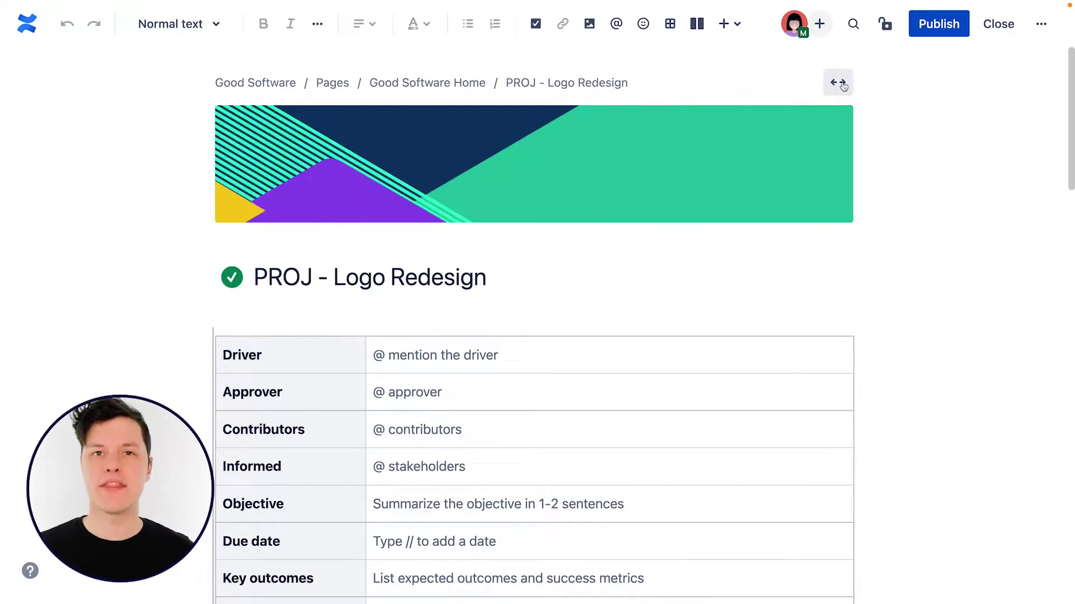
click(838, 82)
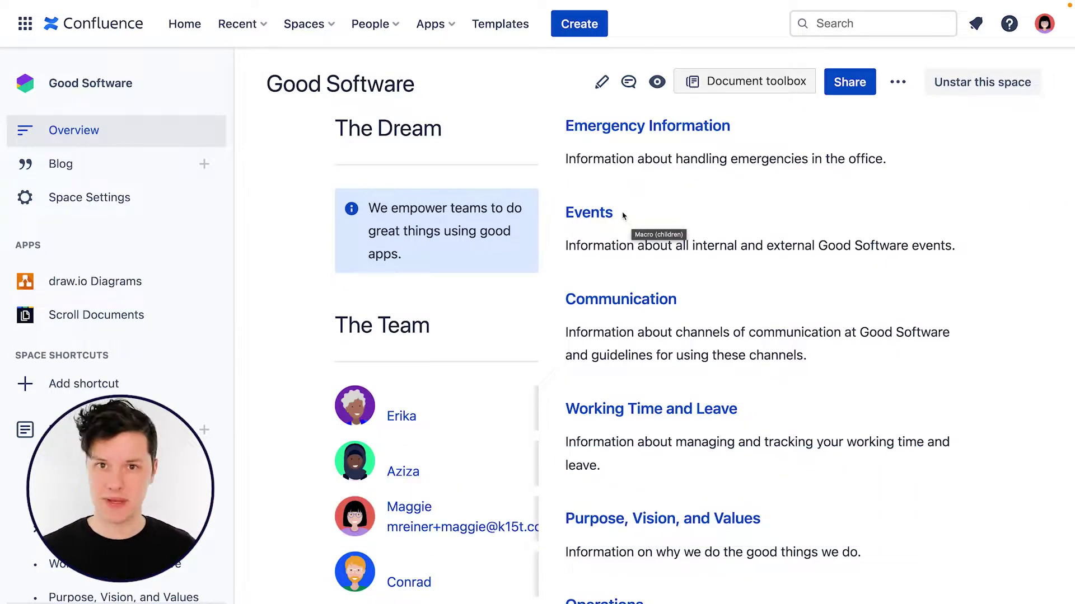
- Expand Communication in the space's page tree, then create a new page from the top bar
key(c)
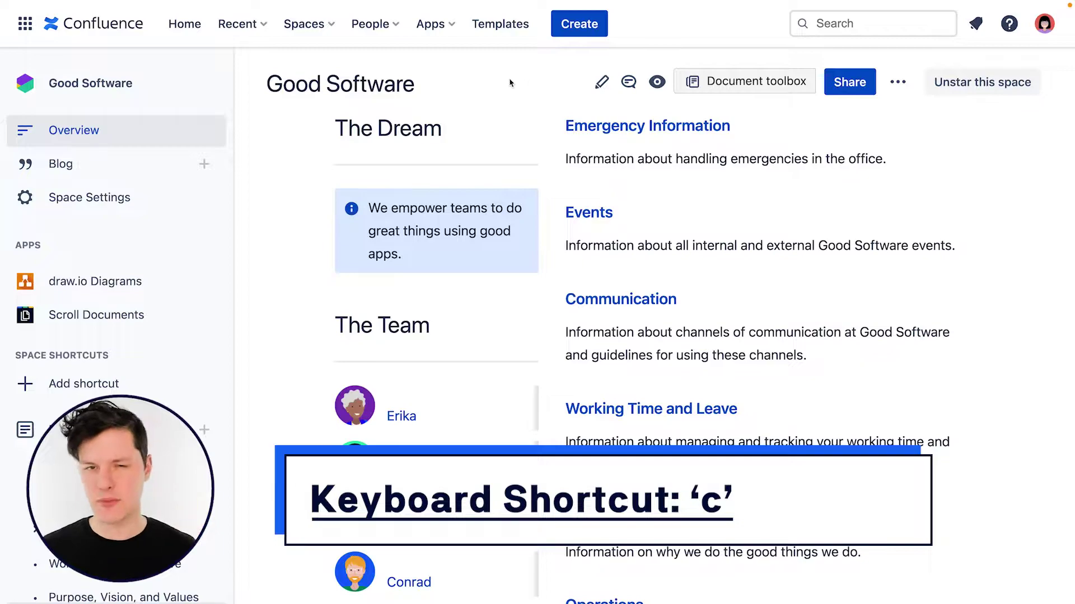
scroll(84, 431, down, 3)
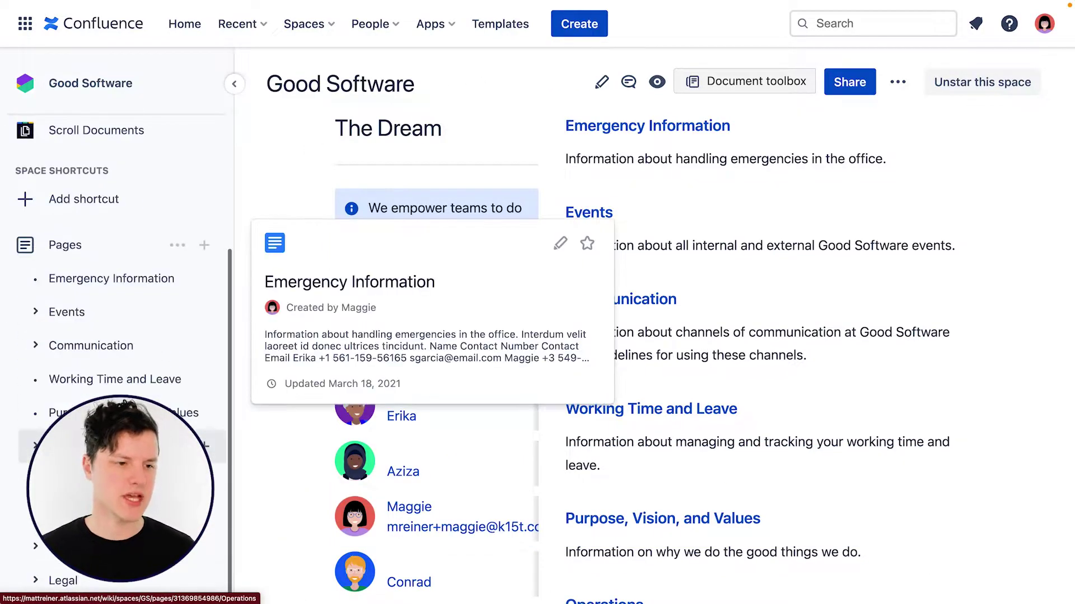
click(35, 346)
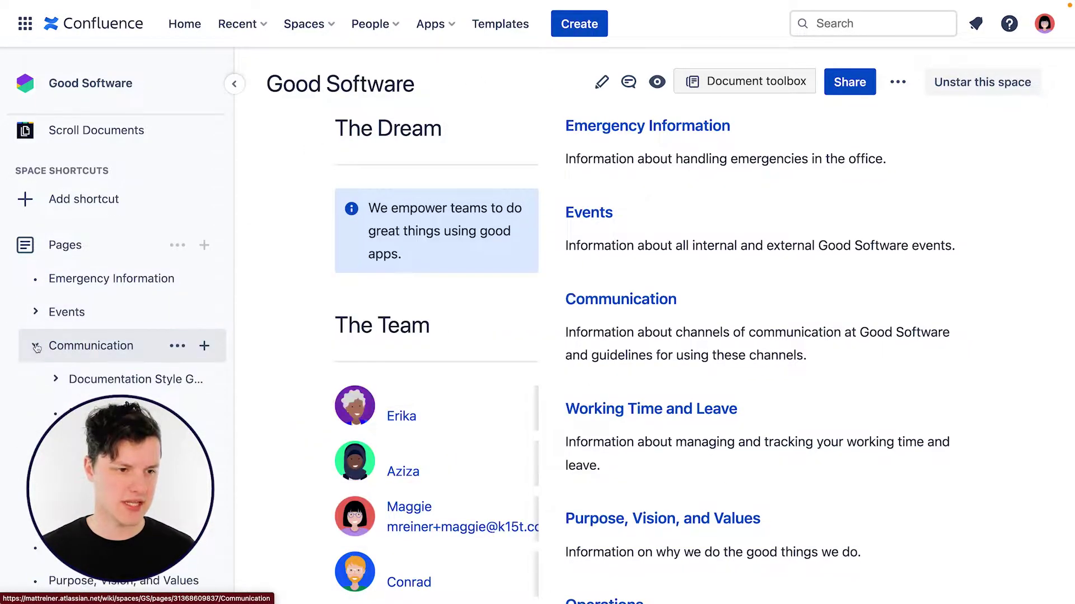
mouse_move(153, 383)
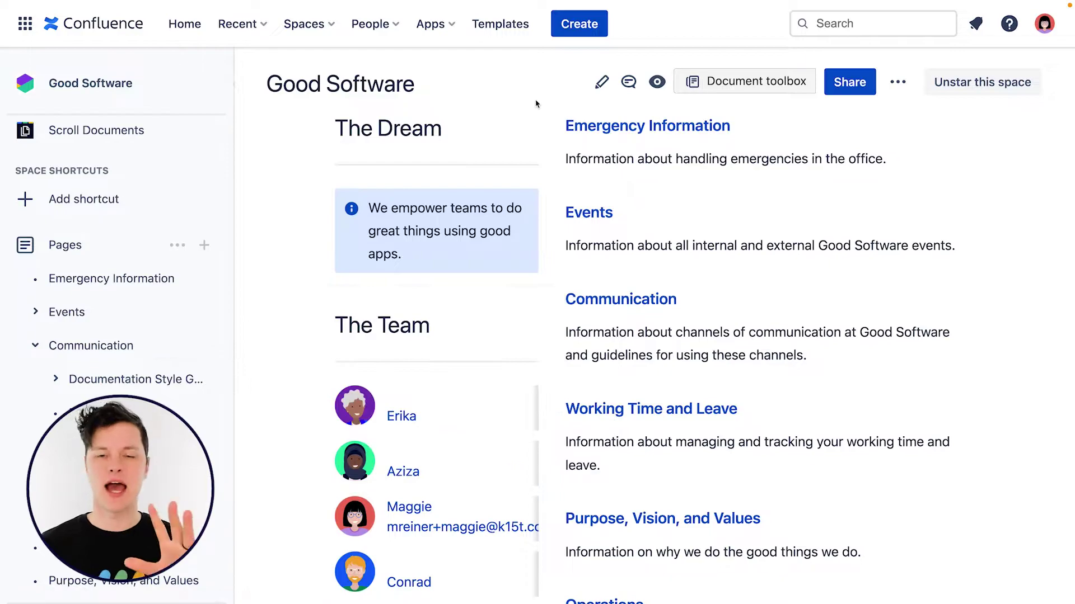
click(579, 25)
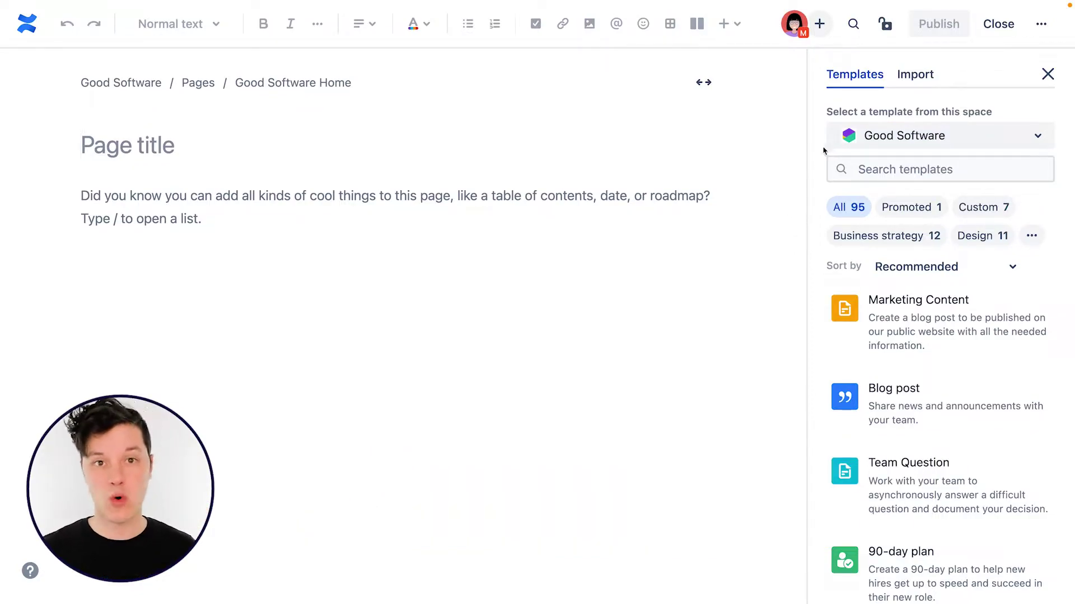
- Check the Import options, return to Templates and apply the Annual plan one-pager template
click(934, 74)
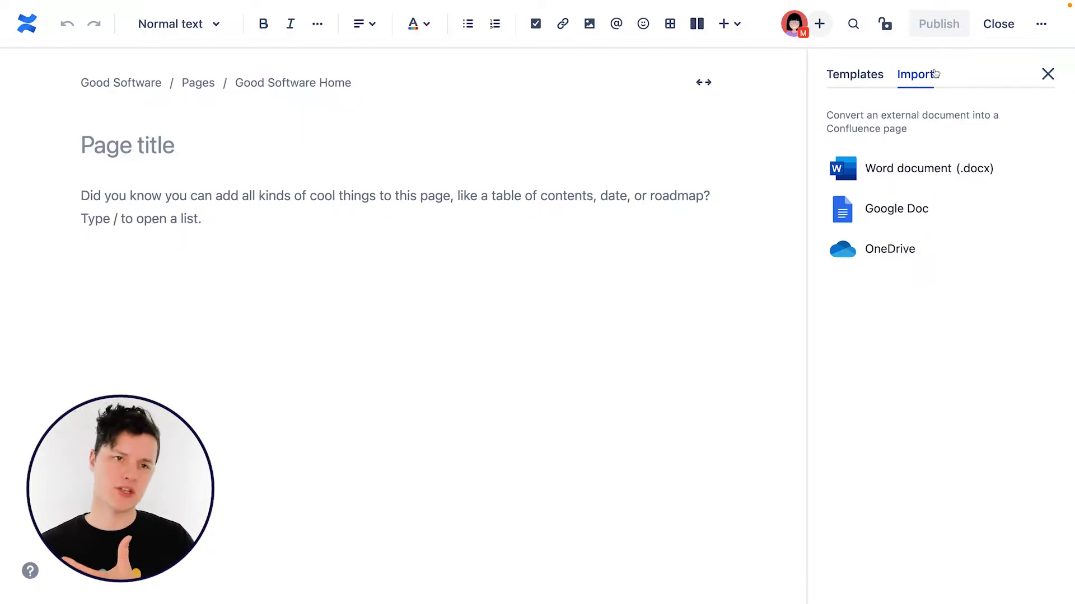
click(854, 81)
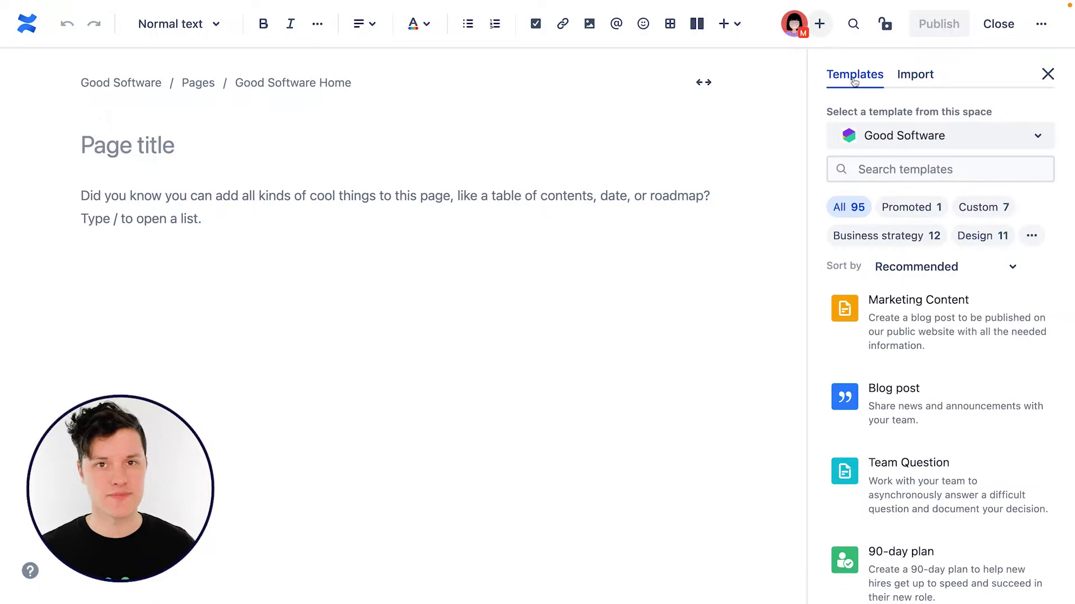
mouse_move(926, 334)
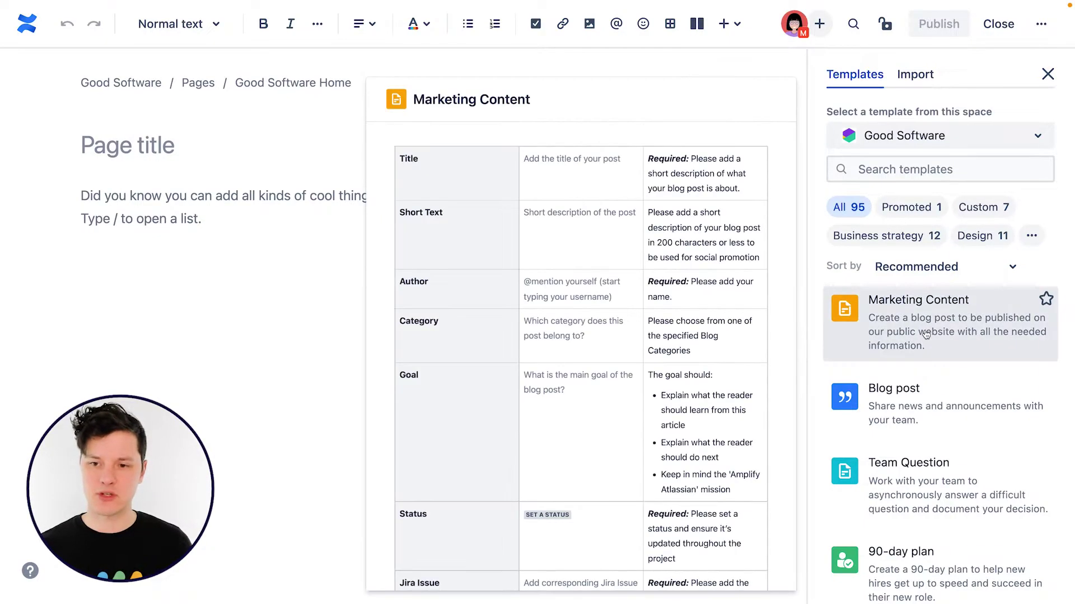
scroll(923, 334, down, 4)
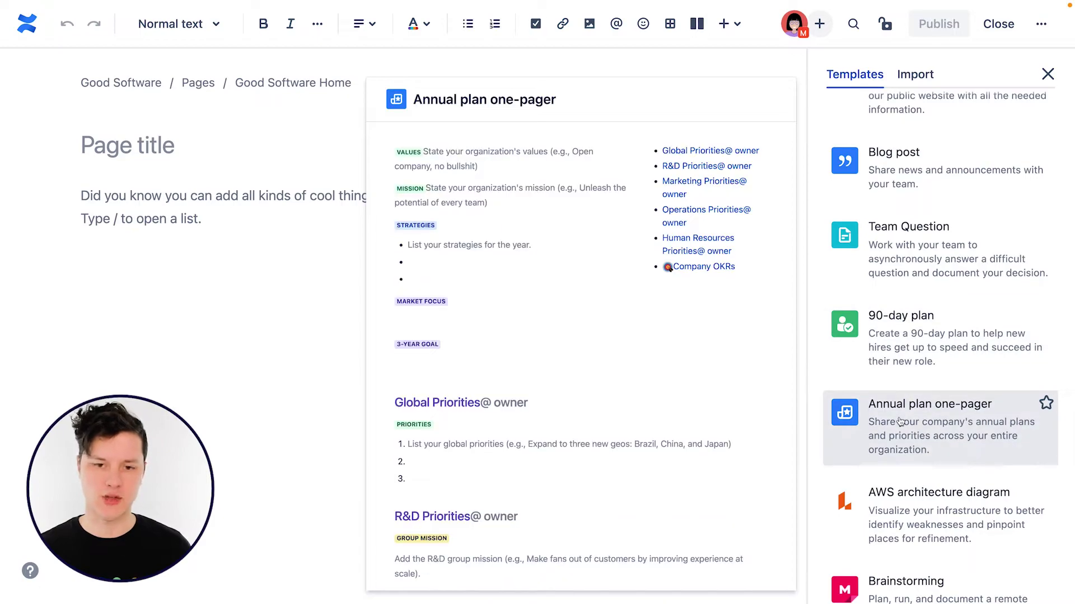
click(899, 421)
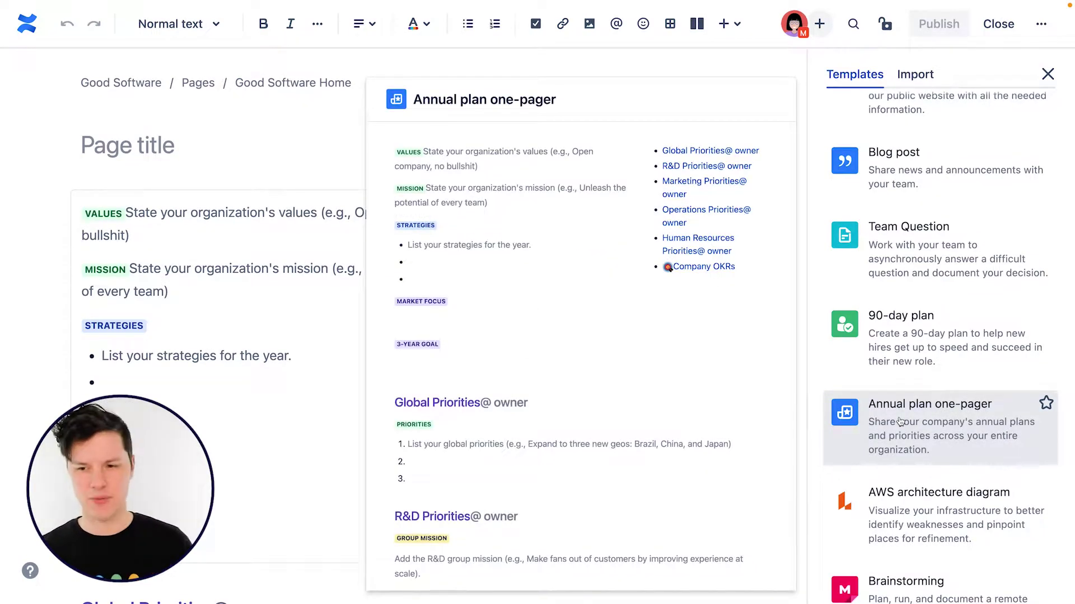
- Filter to Business strategy, search templates for 'proj' and apply Project plan
scroll(900, 422, up, 5)
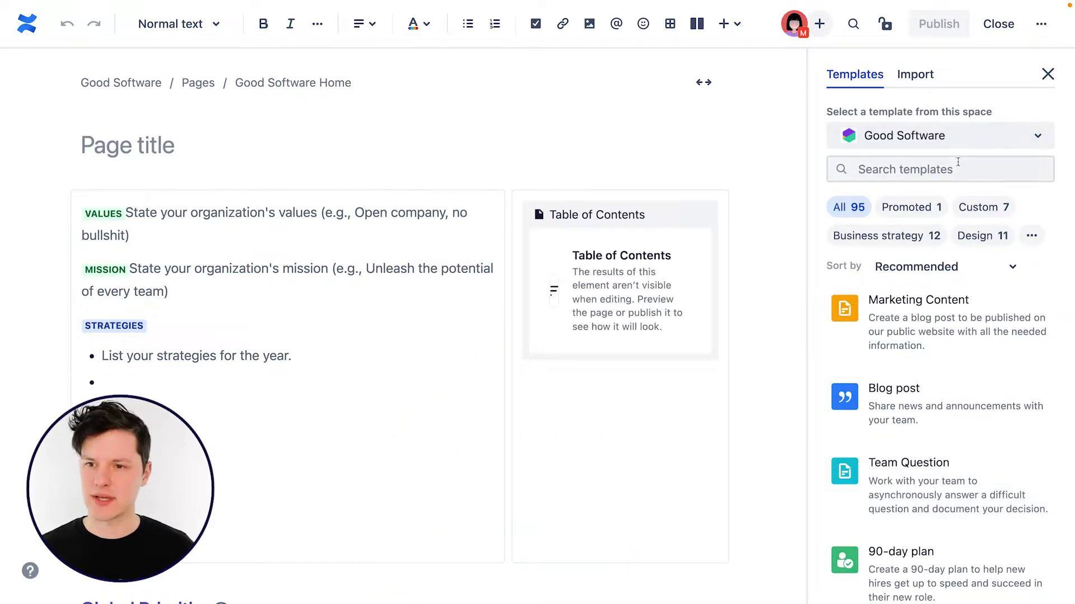
click(905, 244)
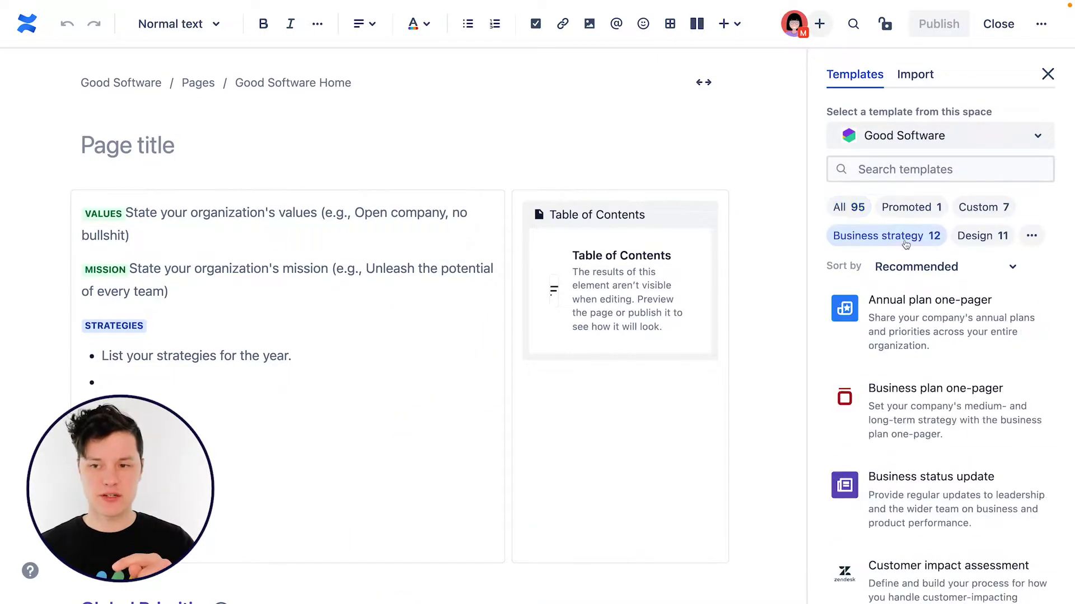
mouse_move(926, 369)
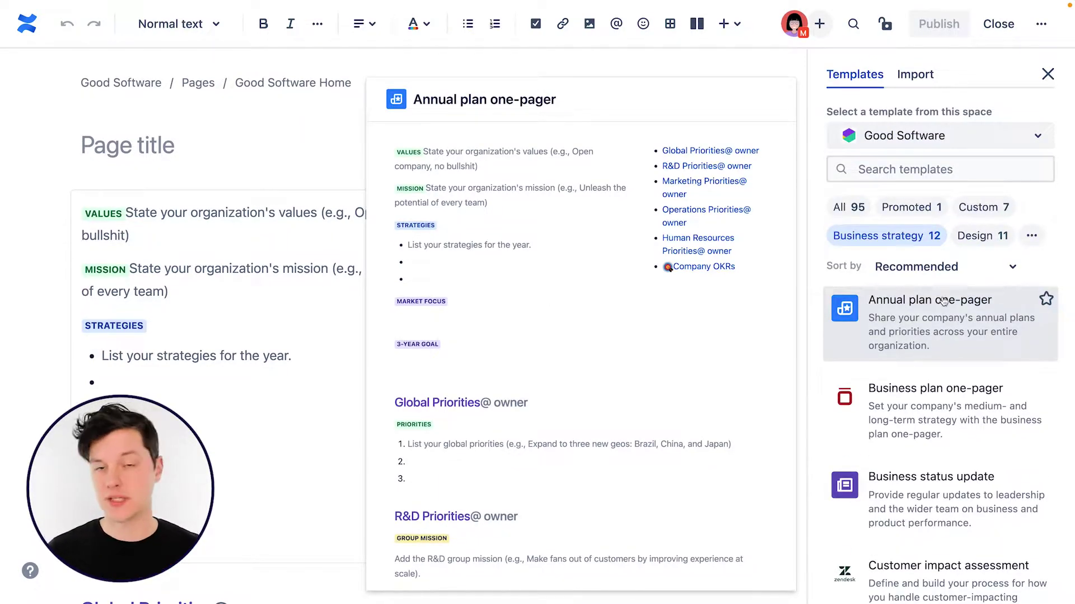
click(929, 169)
text(p)
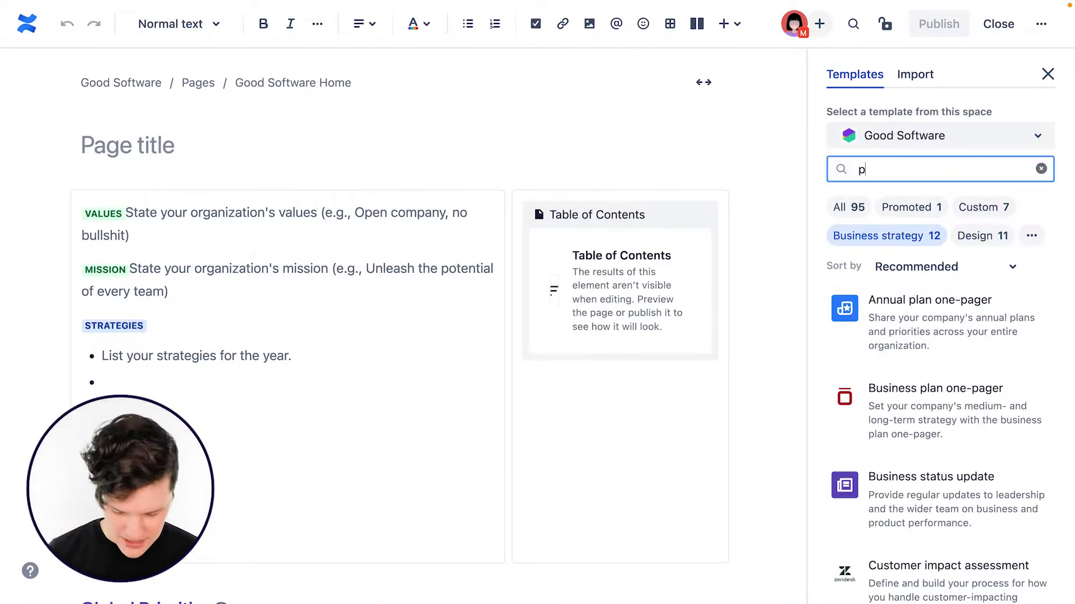
text(roj)
scroll(888, 324, down, 1)
mouse_move(888, 324)
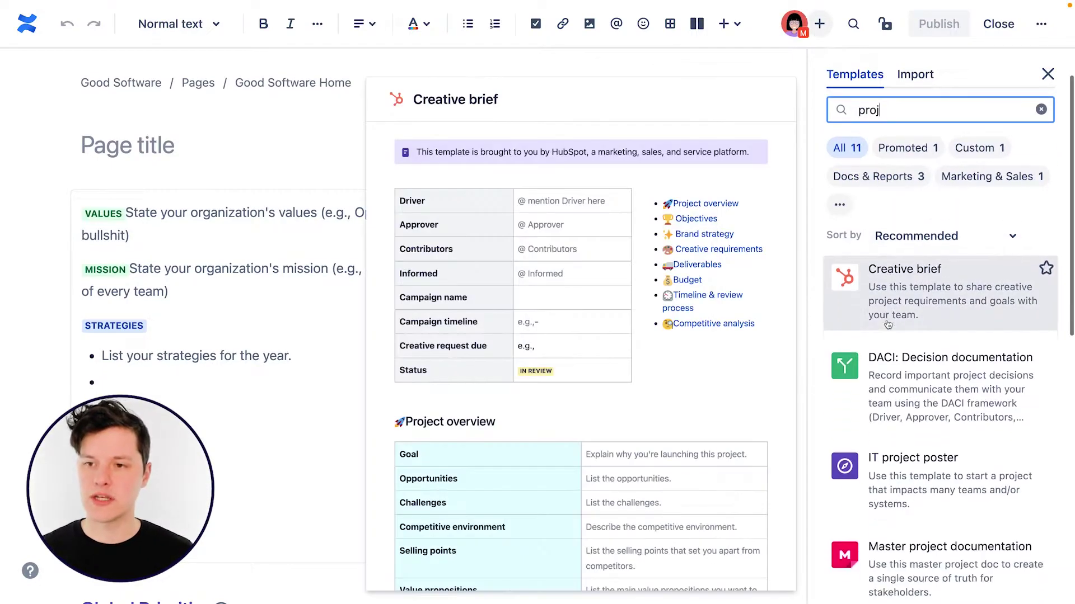
scroll(888, 325, down, 5)
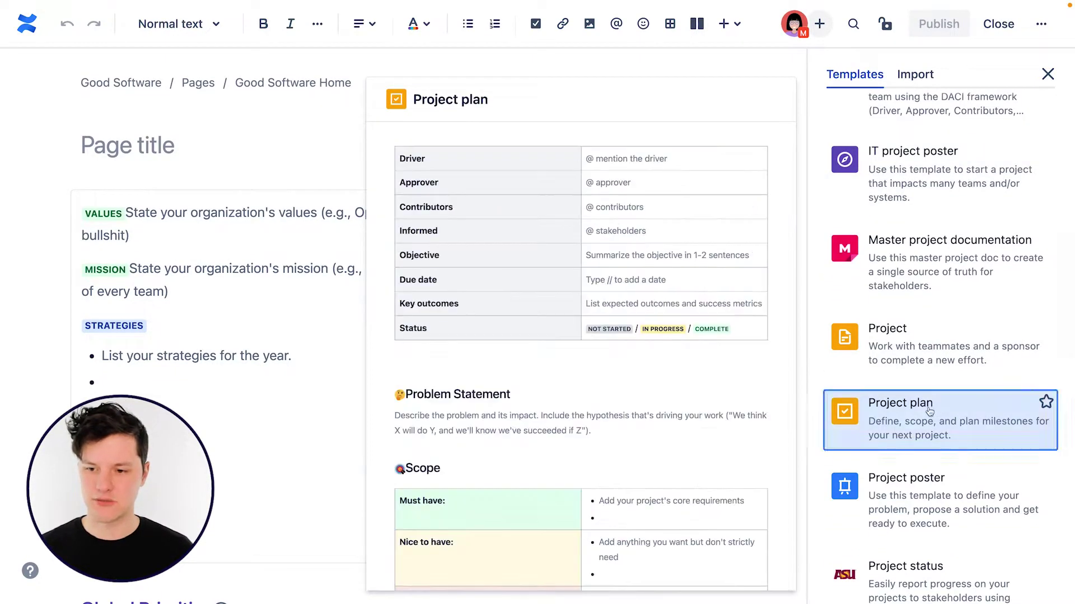
click(929, 412)
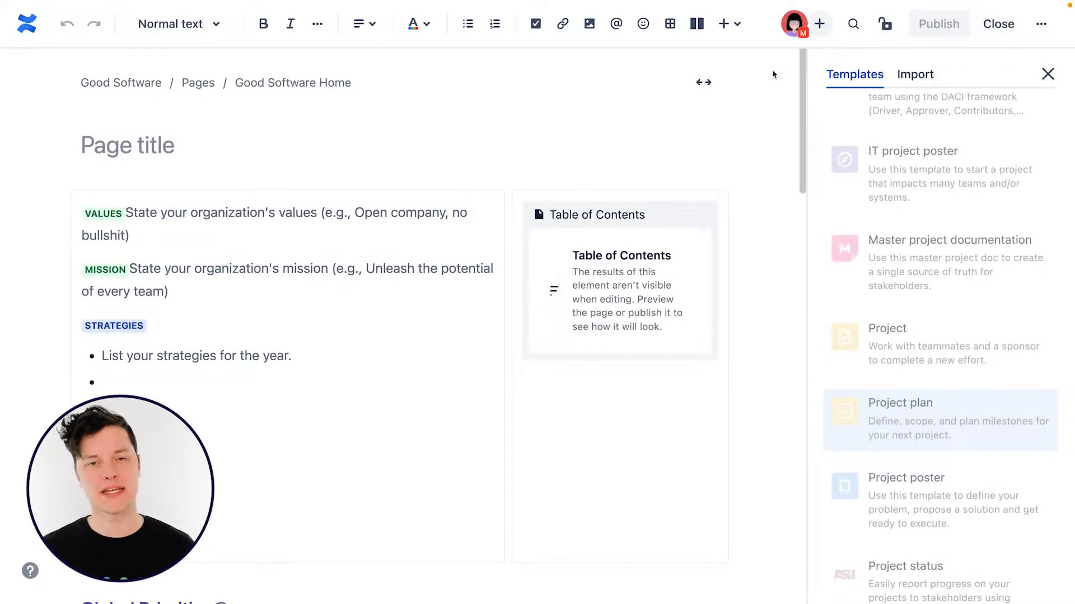
- Close the Templates panel and enter 'Logo Redesign' as the page title
click(1047, 74)
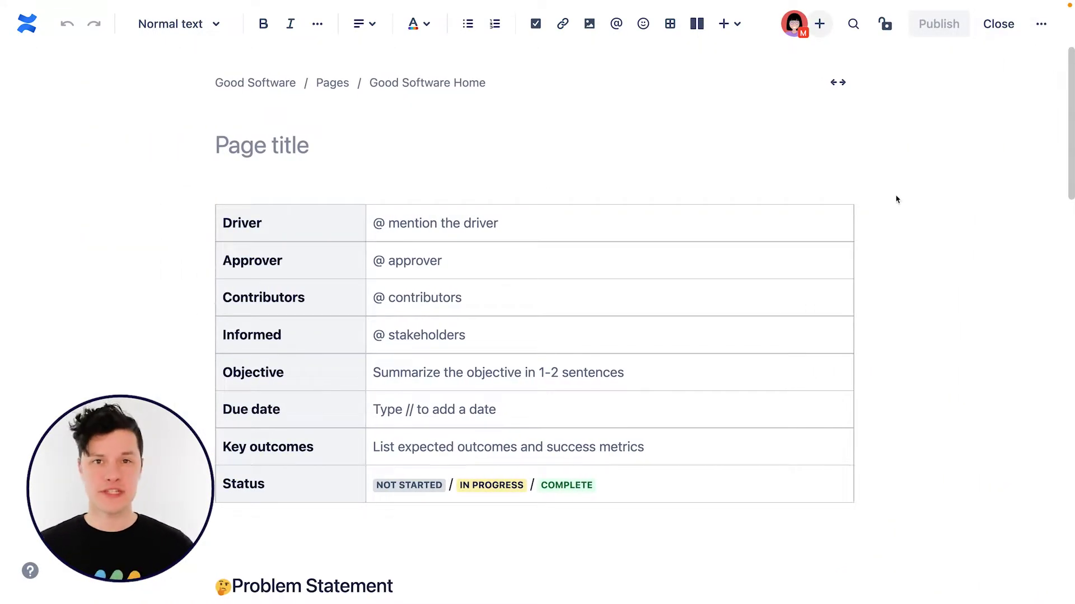
click(309, 151)
text(Logo)
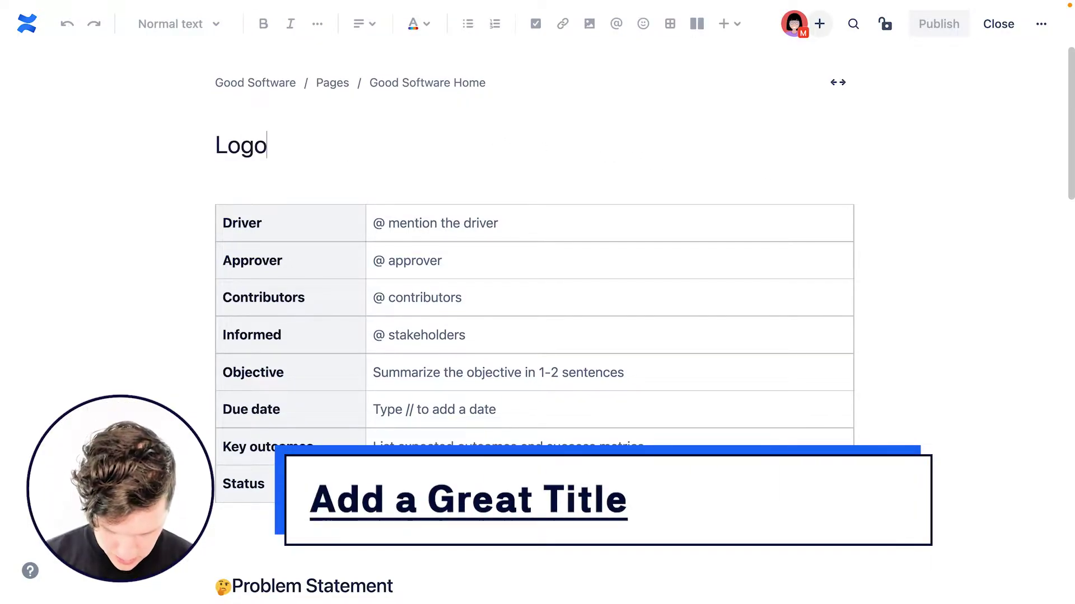
text( Redesign)
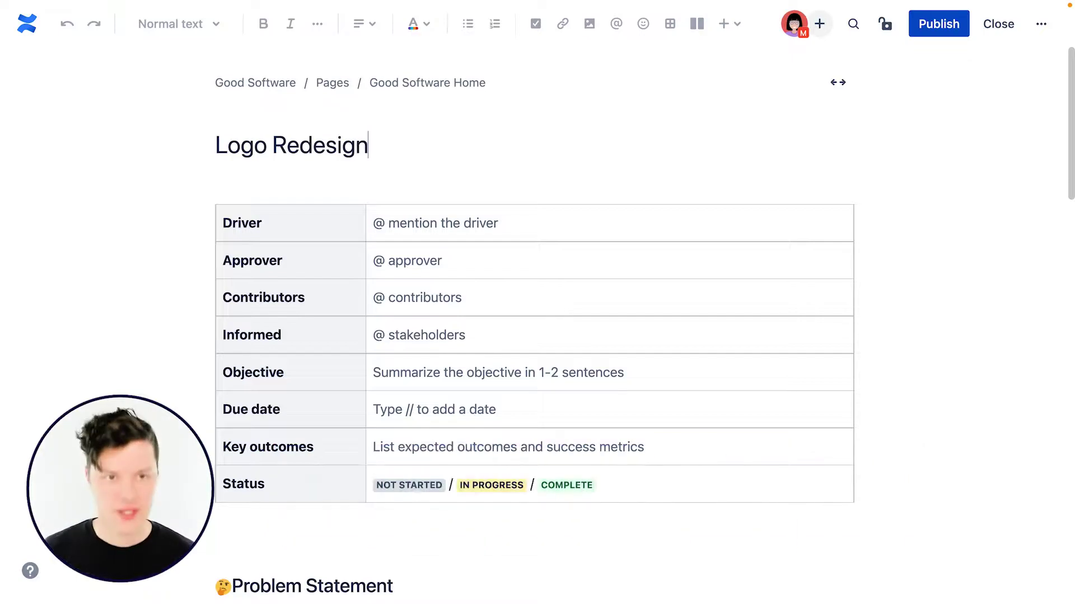
key(Return)
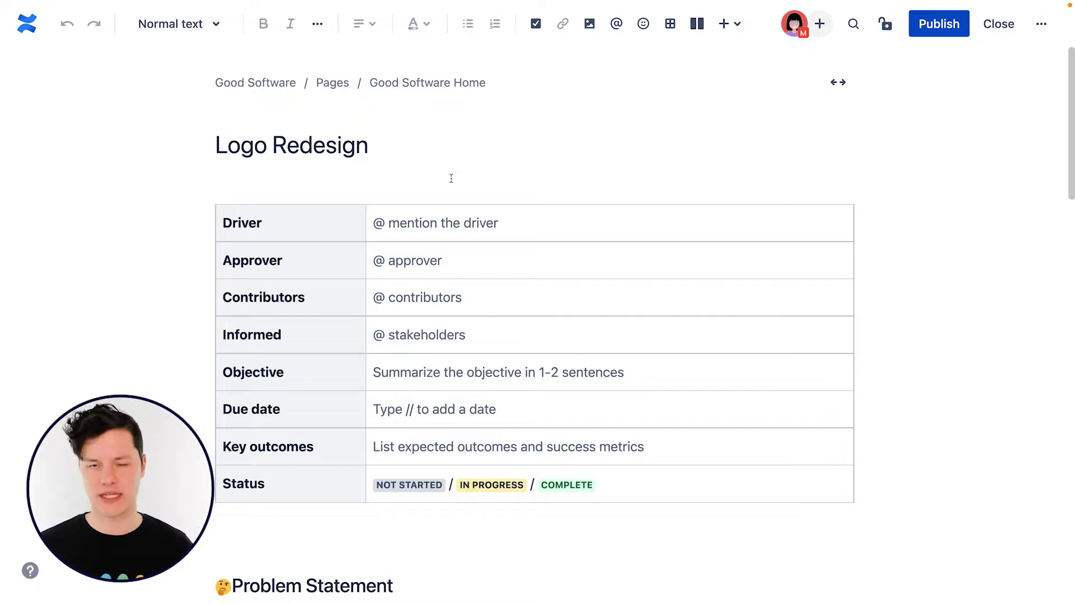
- Insert the prefix 'PROJ -' at the start of the 'Logo Redesign' title
key(Up)
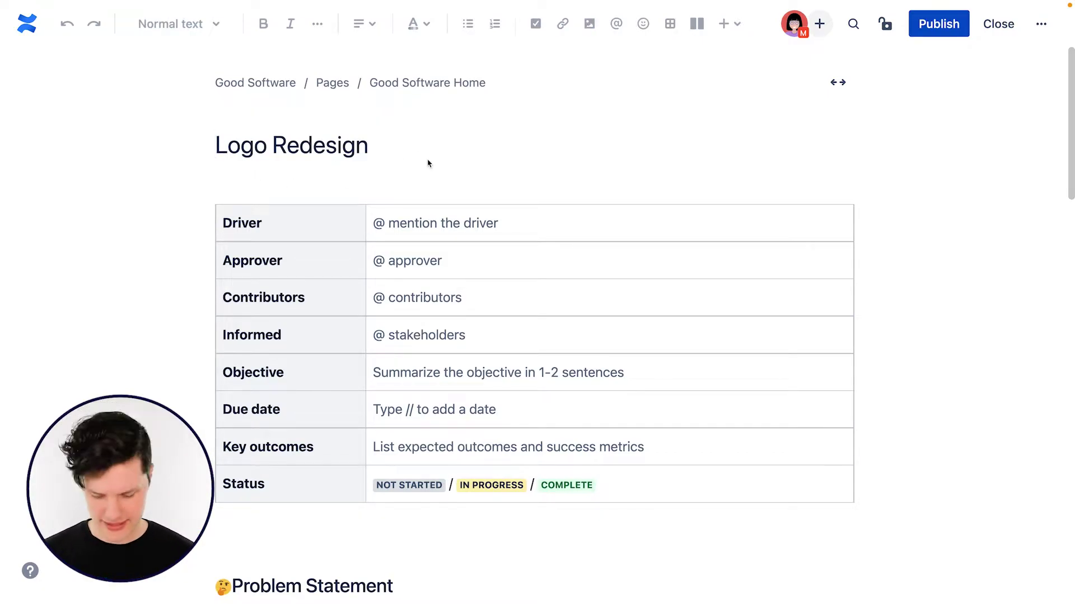
text(PRO)
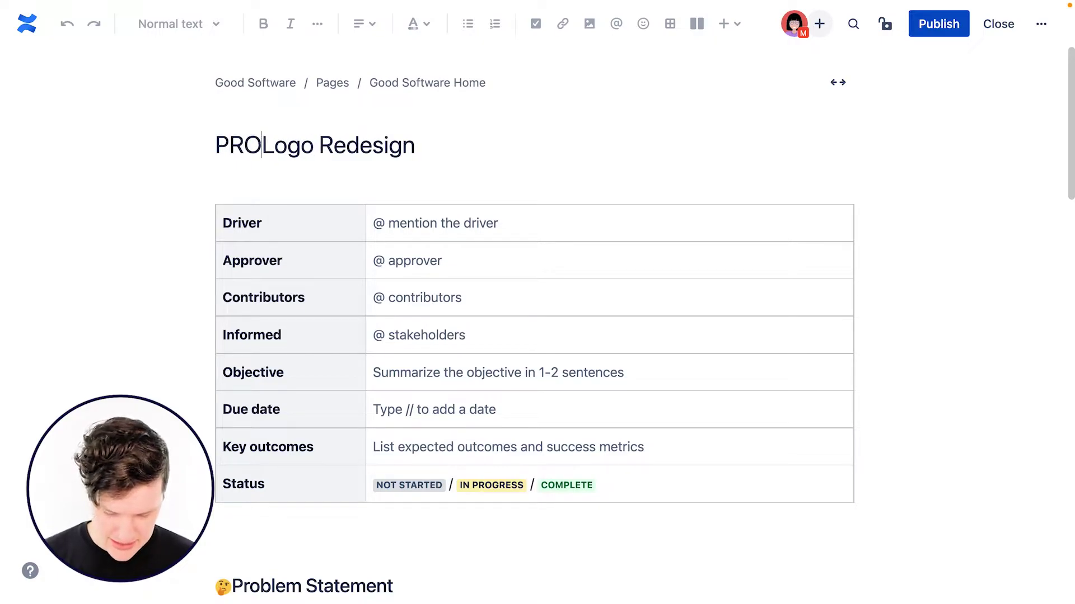
text(J -)
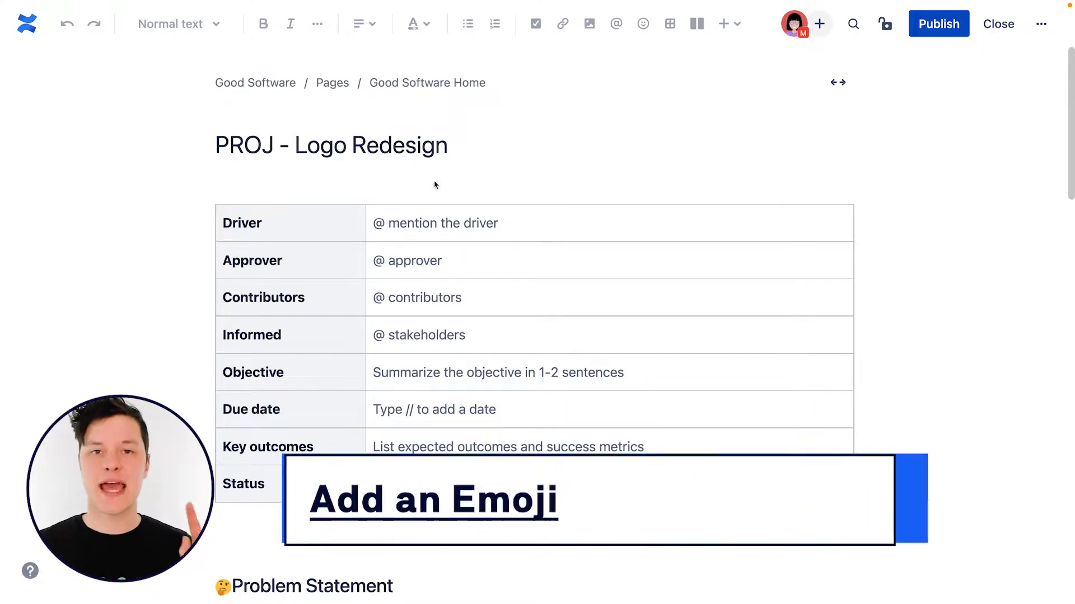
- Add the Check Mark emoji from the Productivity category to the title
click(247, 112)
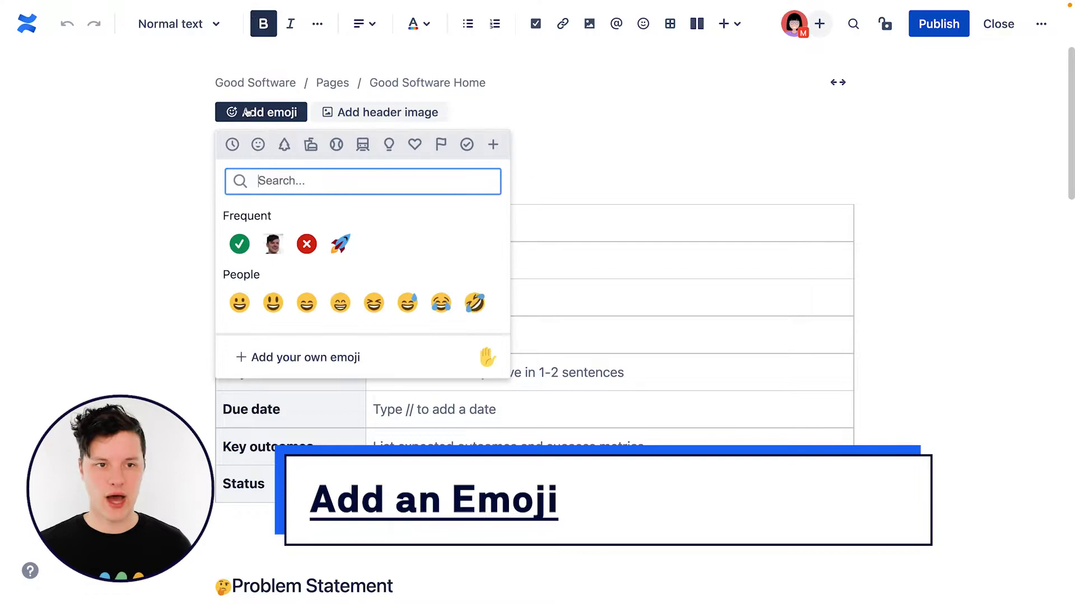
click(465, 145)
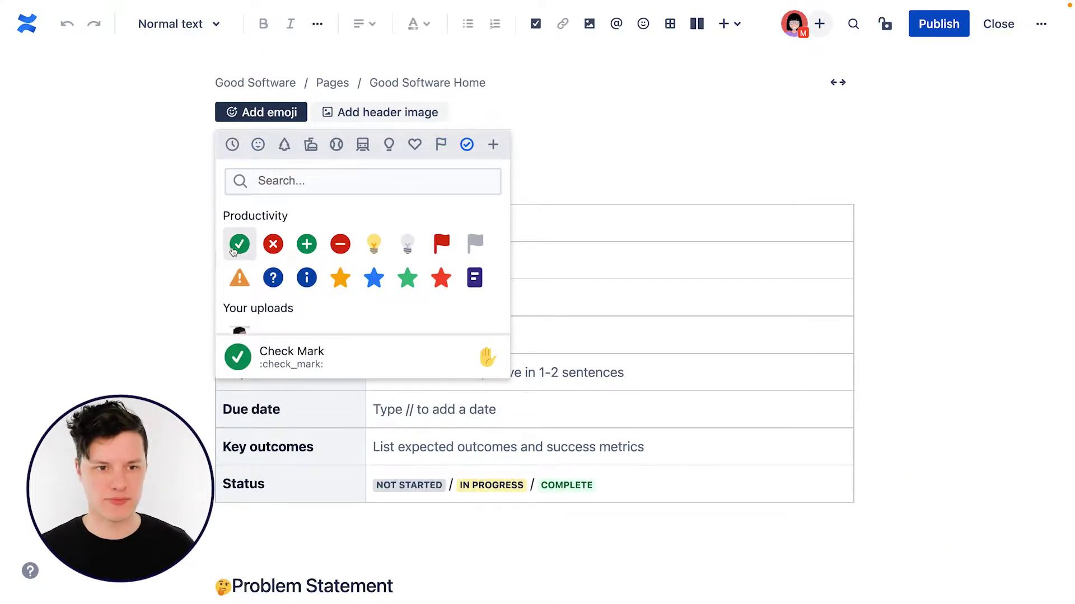
click(236, 245)
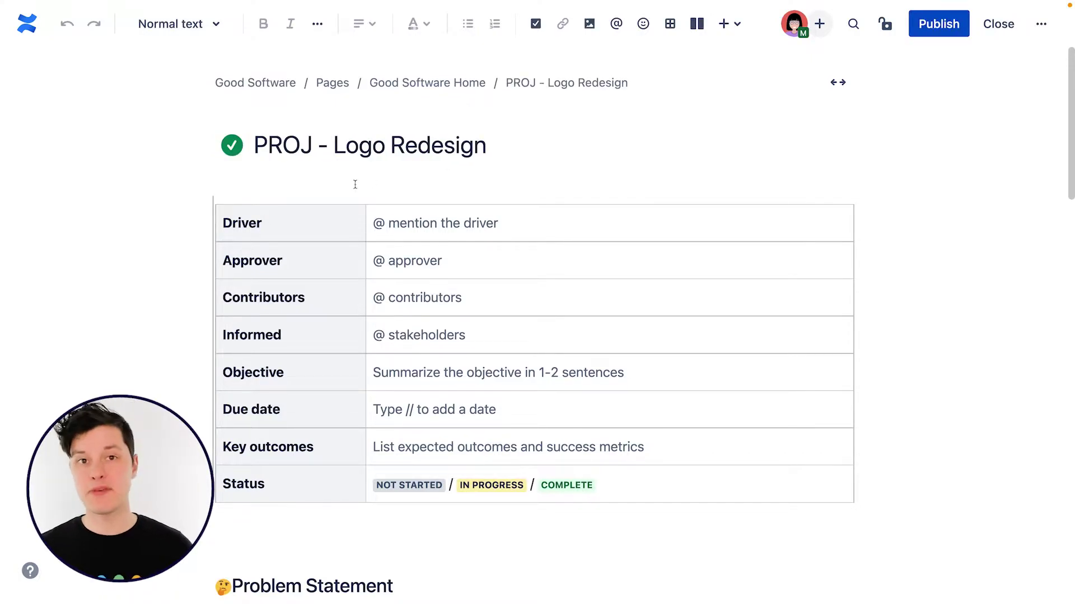
- Try the uploaded face emoji on the title, then switch back to Check Mark
click(232, 148)
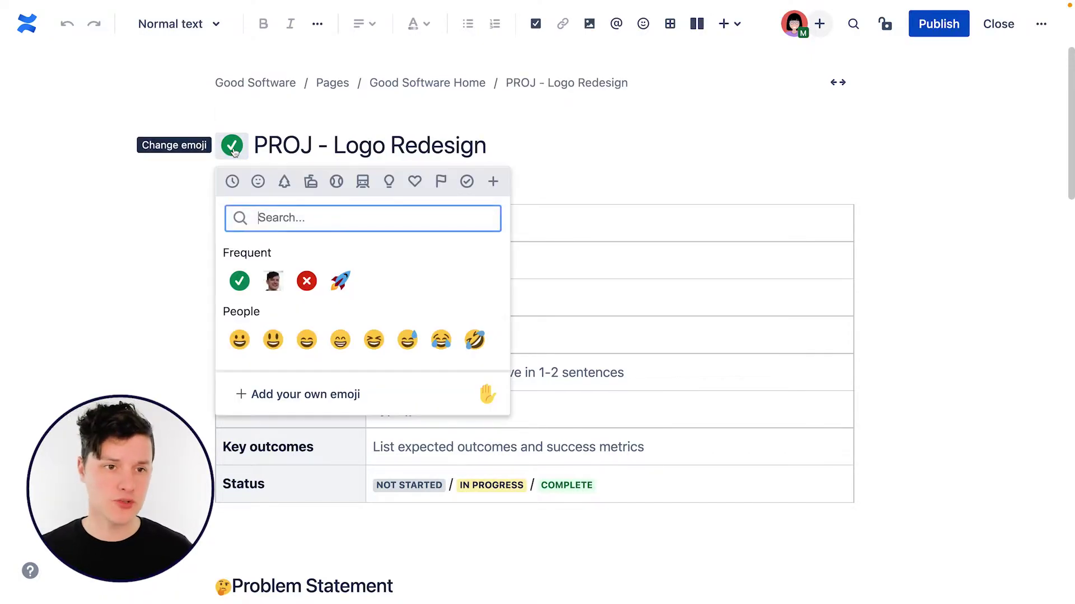
click(493, 182)
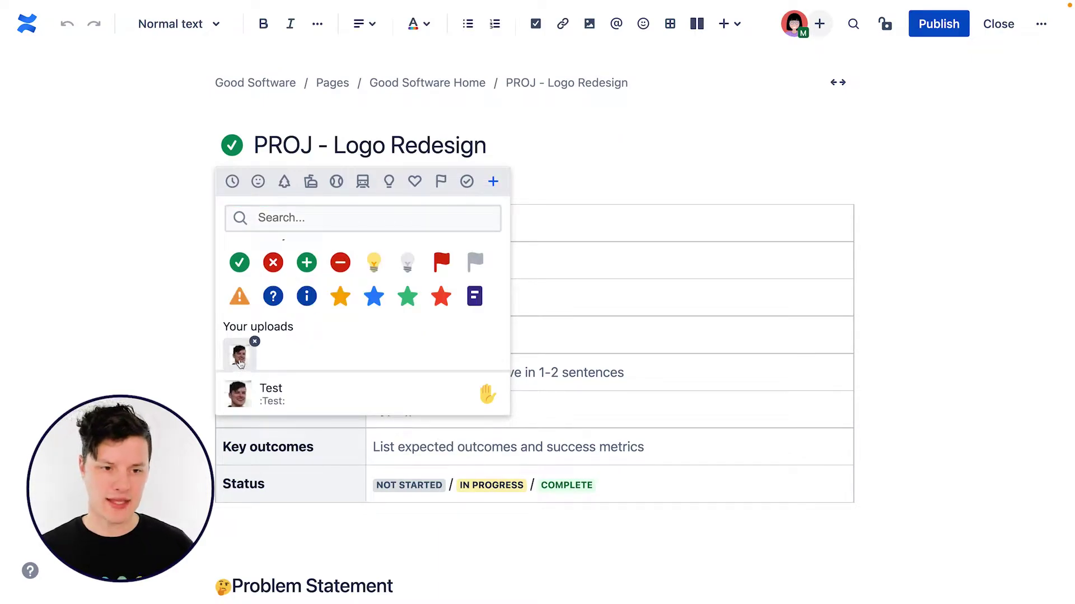
click(240, 364)
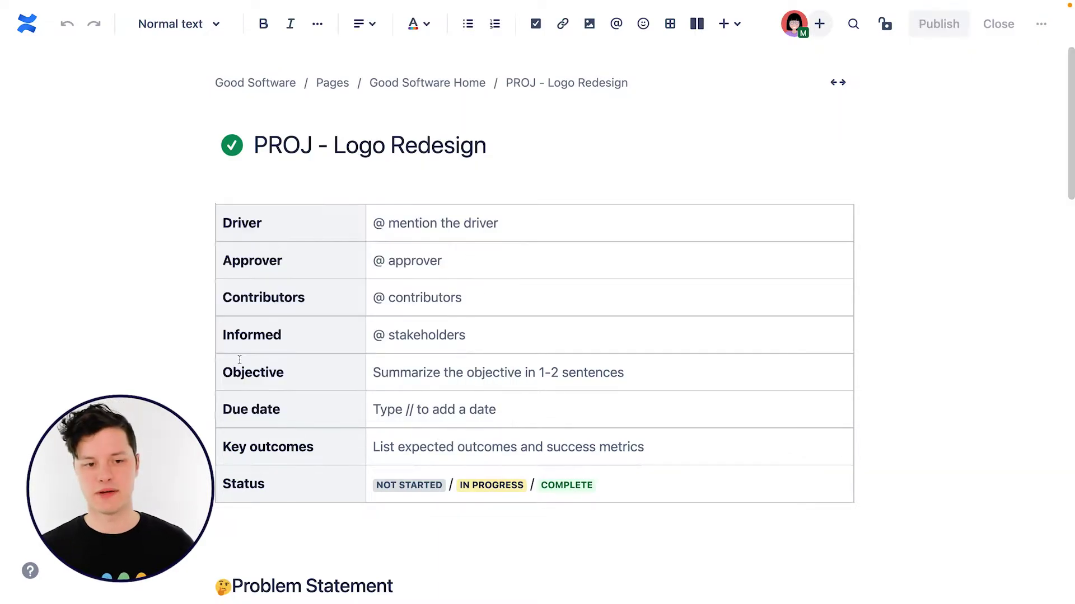
click(233, 148)
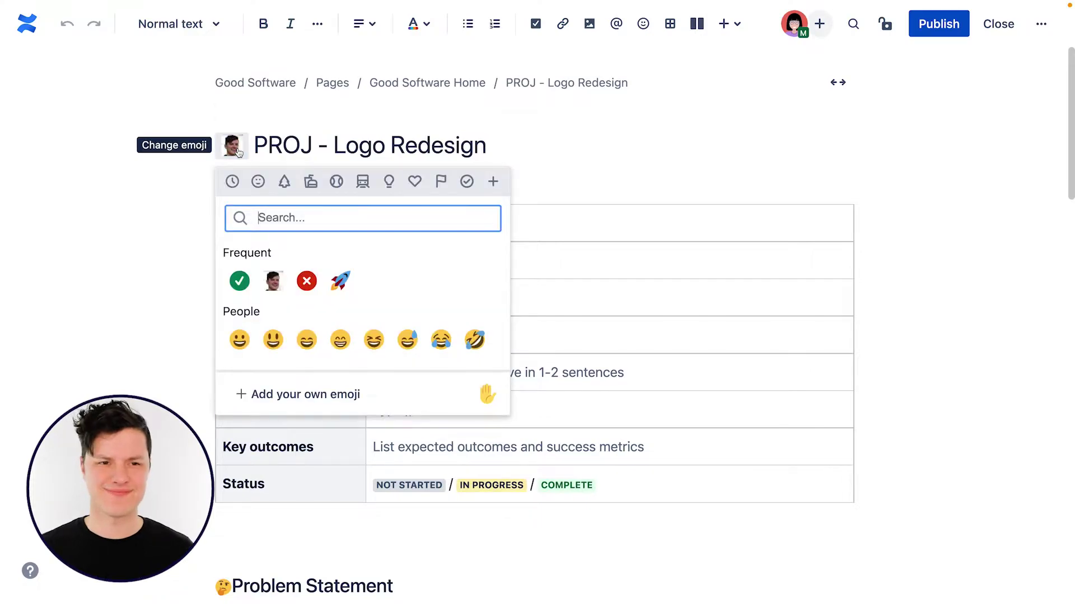
click(247, 279)
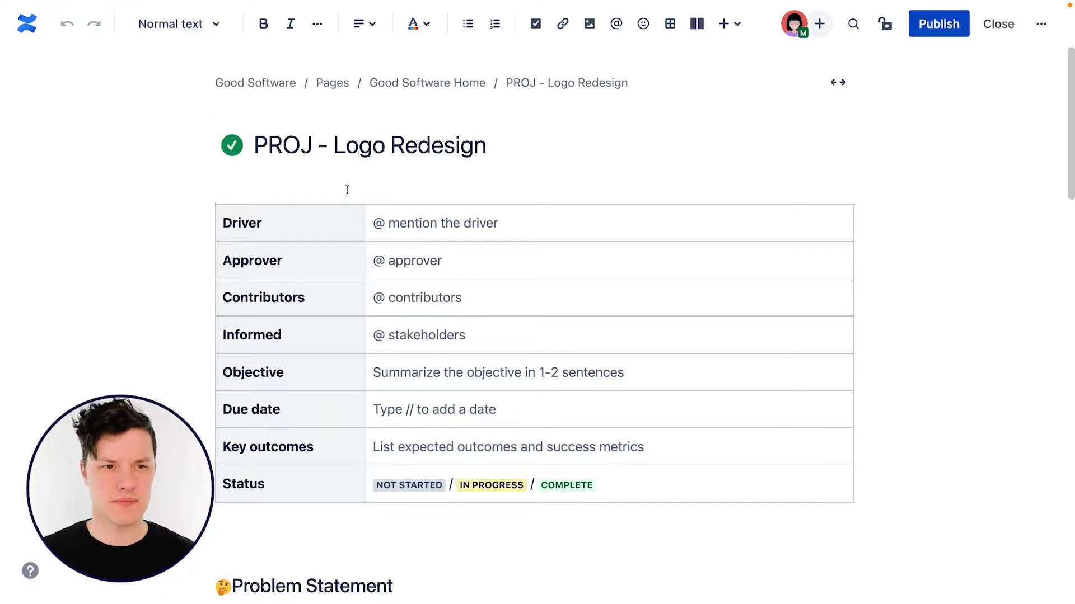
- Add the grass photo as the page's header image and keep its position
click(401, 112)
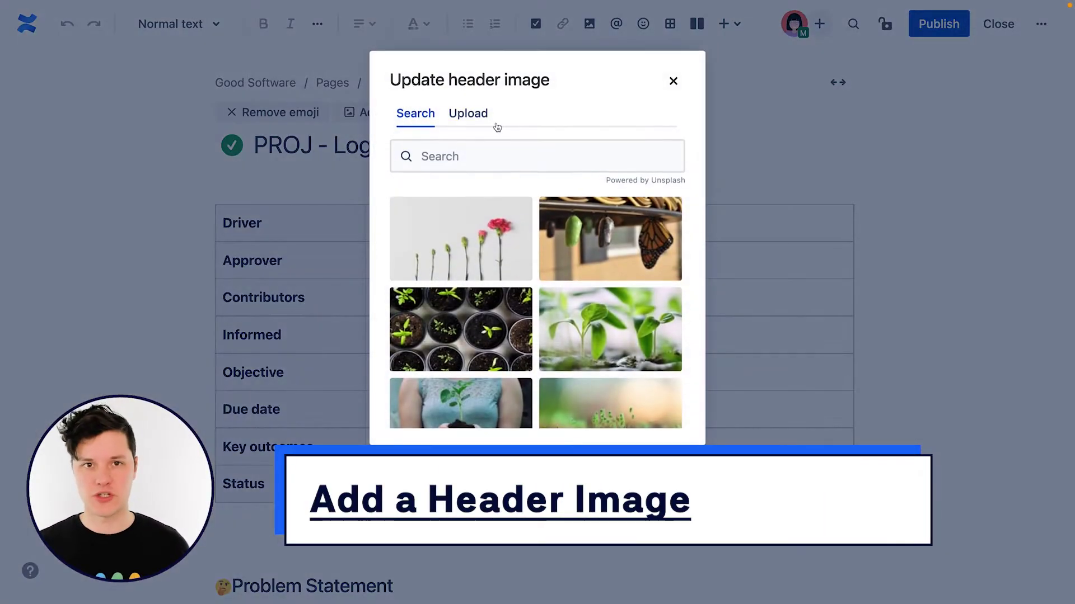
scroll(485, 232, down, 3)
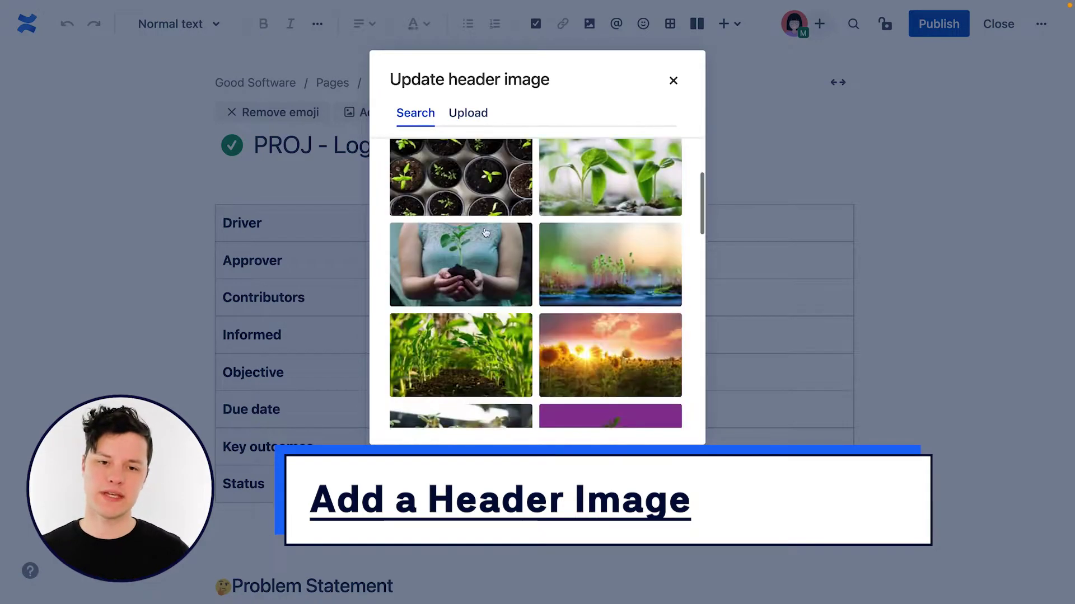
scroll(485, 233, down, 5)
click(643, 199)
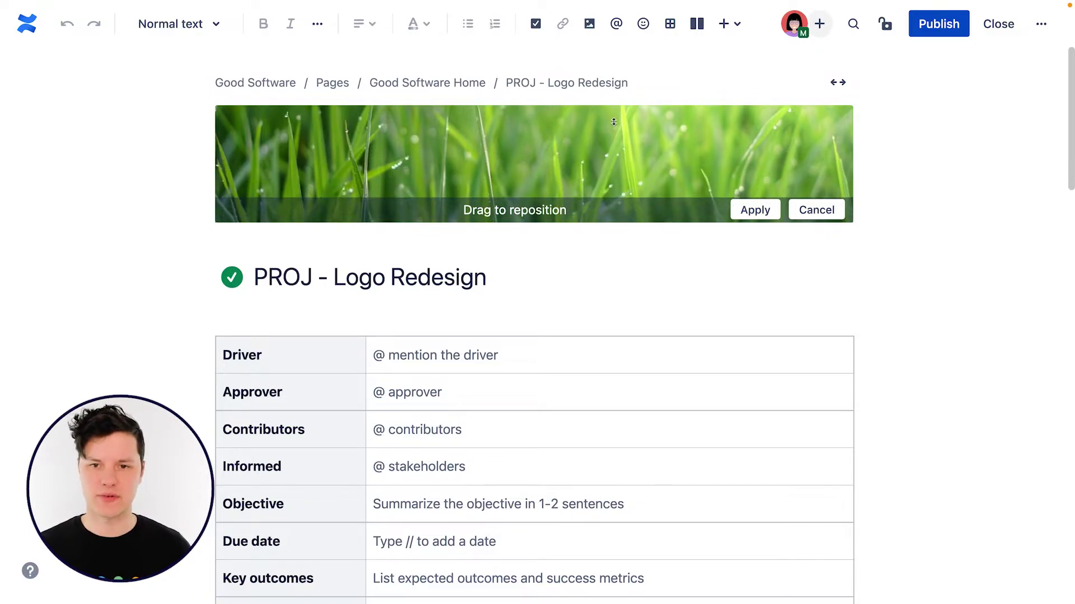
click(749, 210)
click(769, 247)
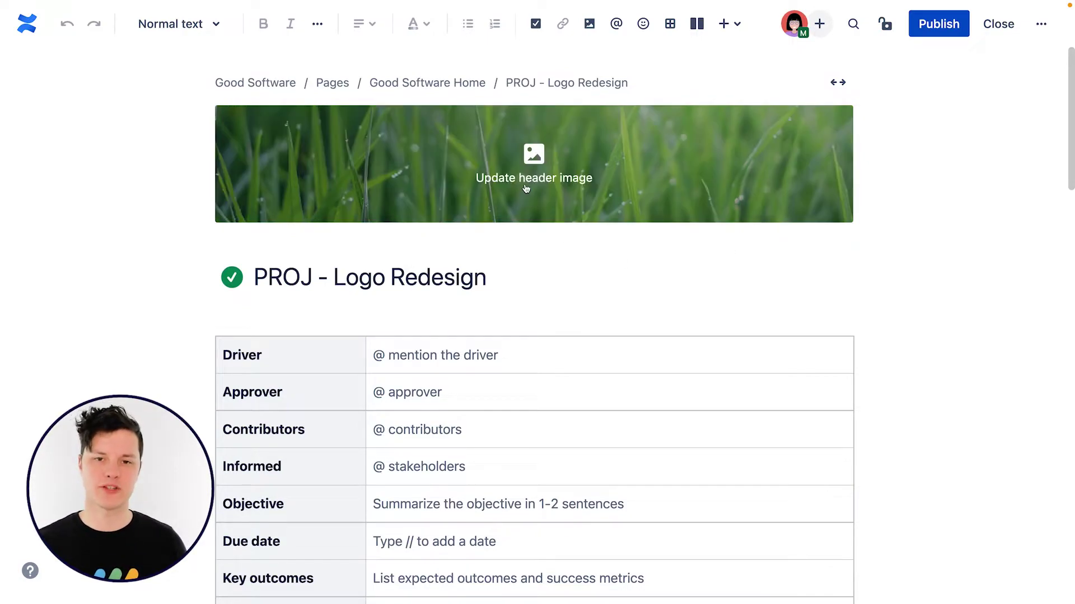
- Replace the header with the geometric PNG banner uploaded from the Desktop
click(533, 168)
click(544, 216)
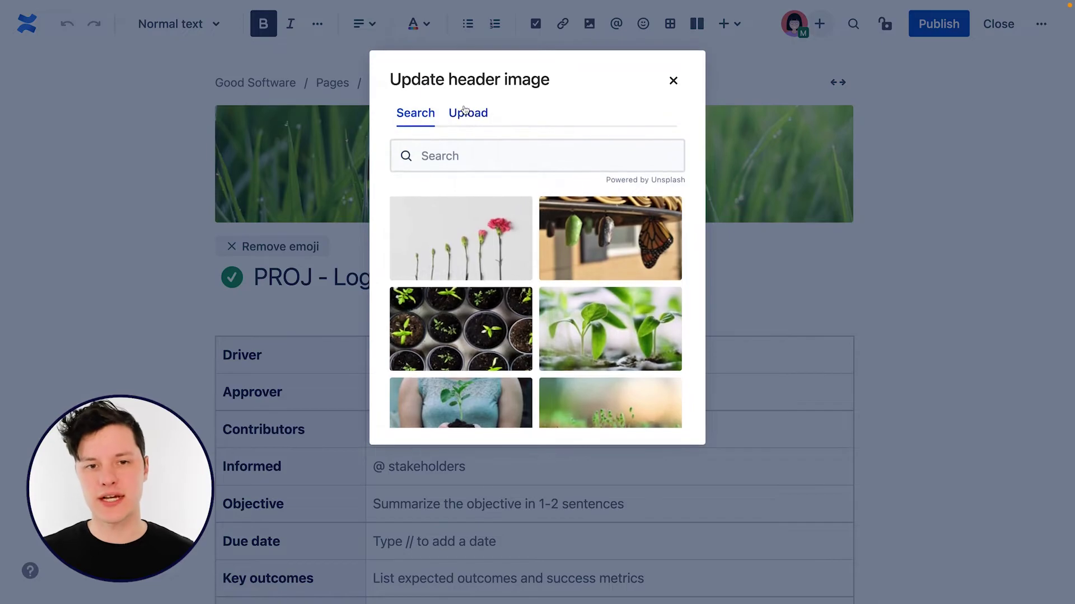
key(Escape)
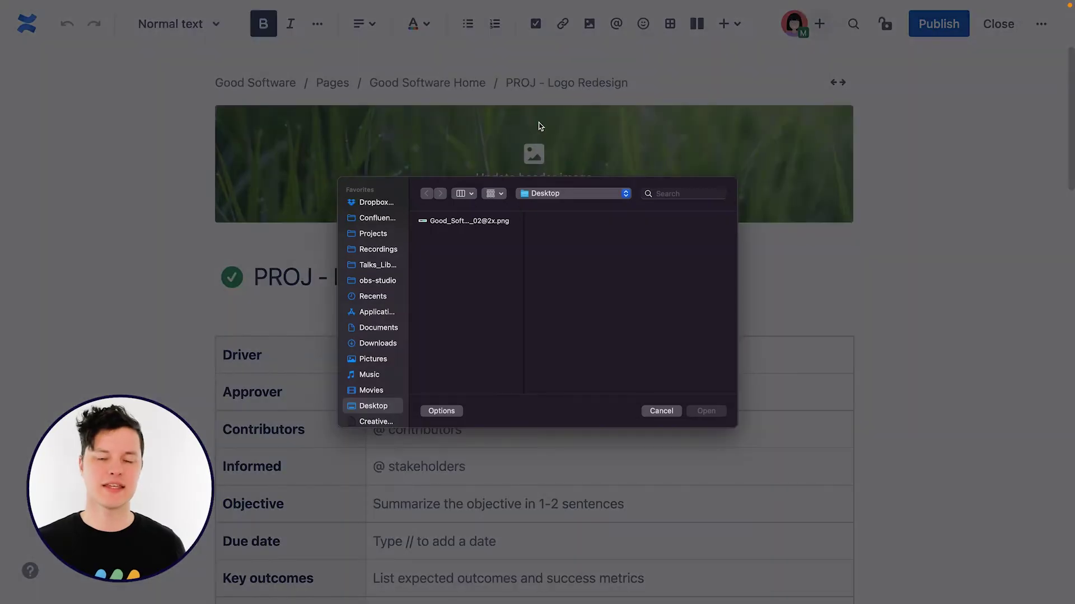
click(480, 221)
click(706, 412)
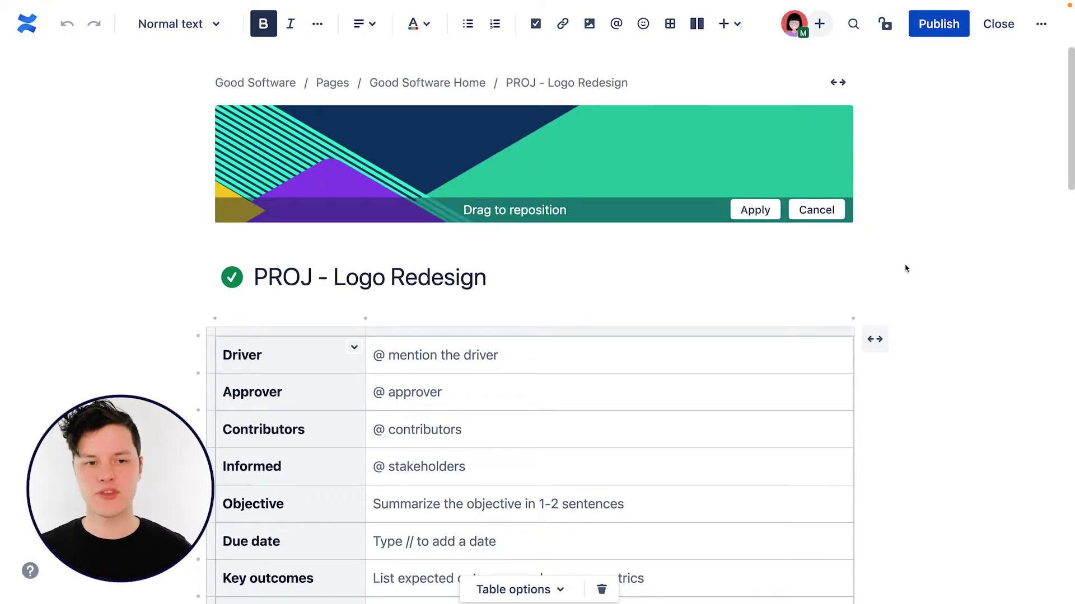
click(905, 268)
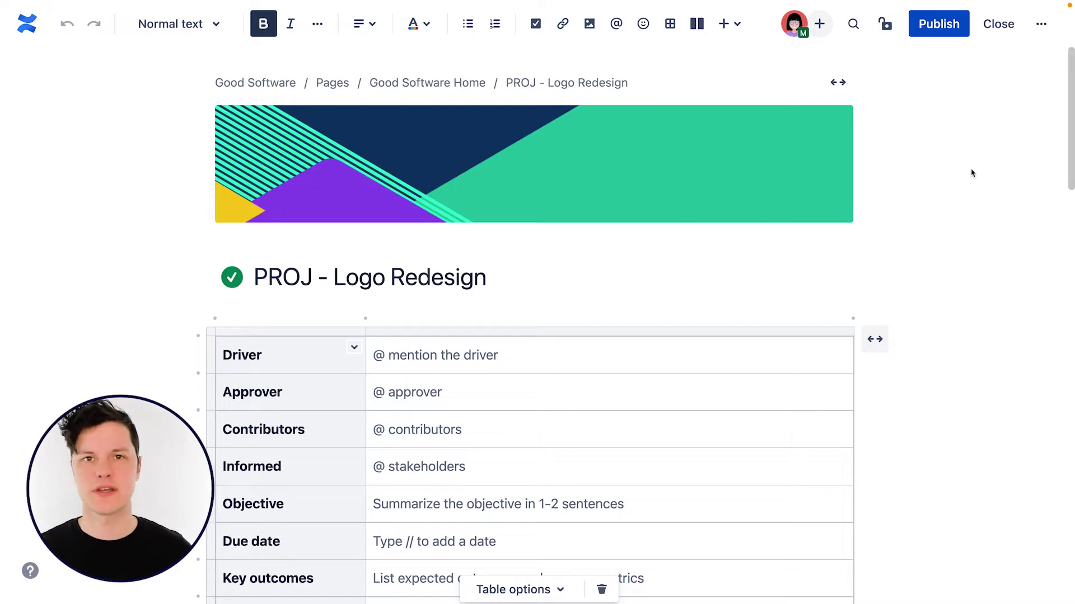
click(931, 264)
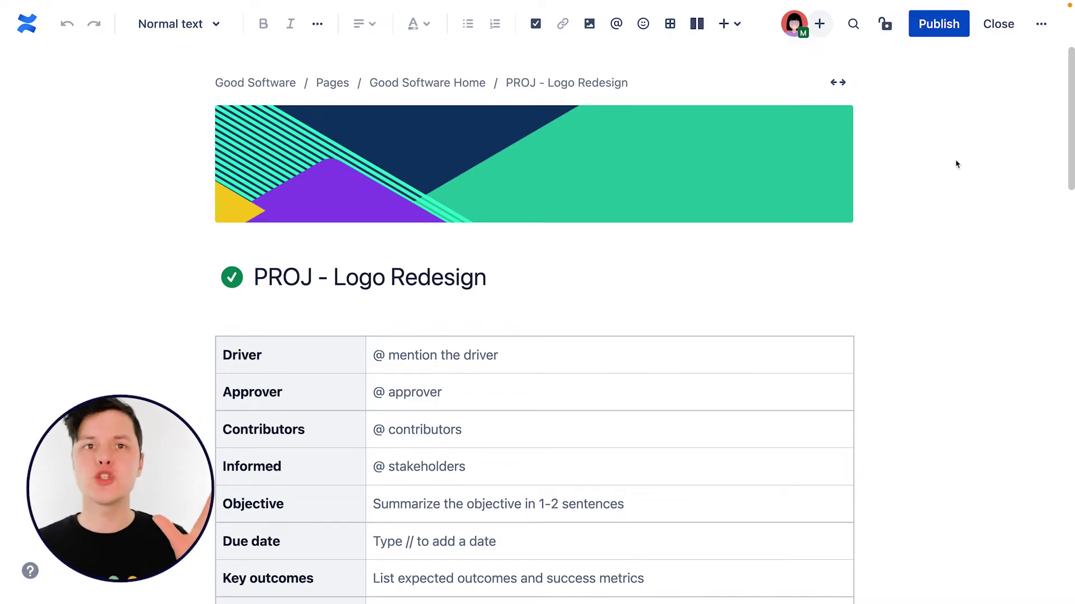
- Switch the page to full width and review it down to the Timeline roadmap
click(842, 84)
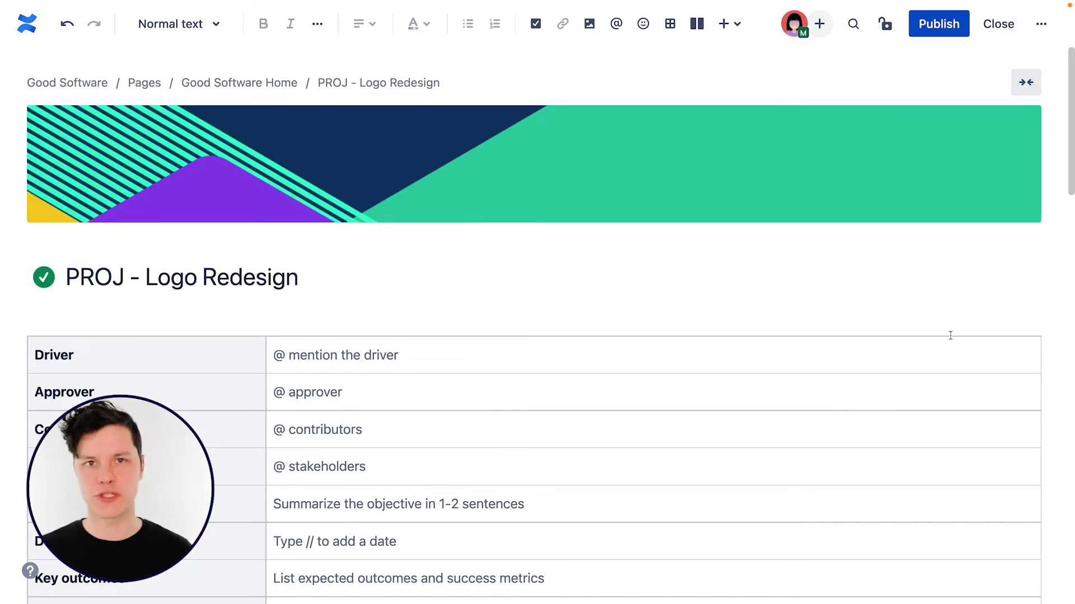
scroll(950, 335, down, 12)
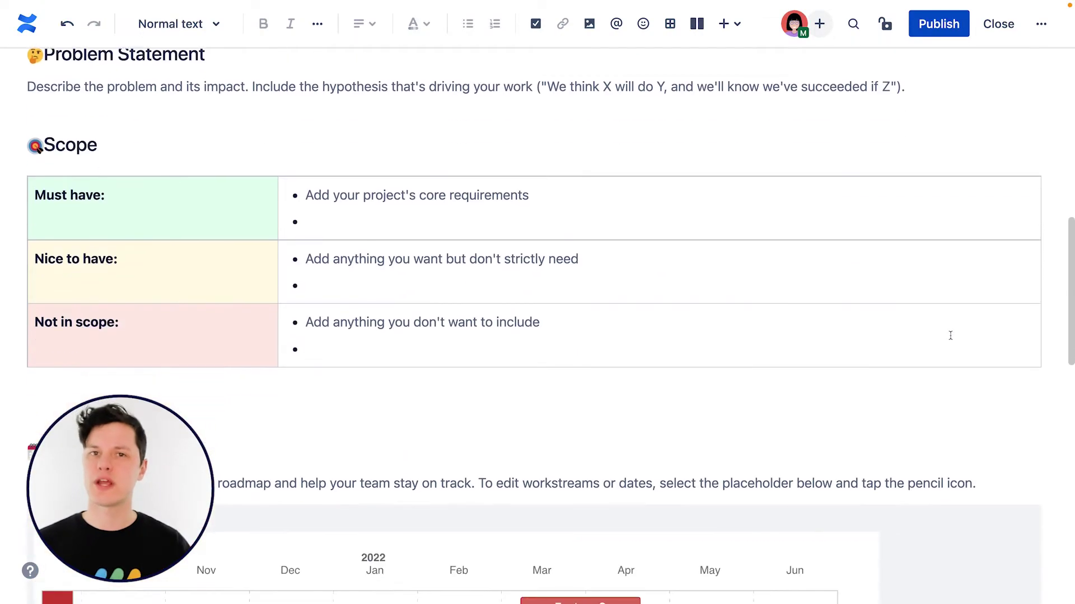
scroll(950, 335, down, 6)
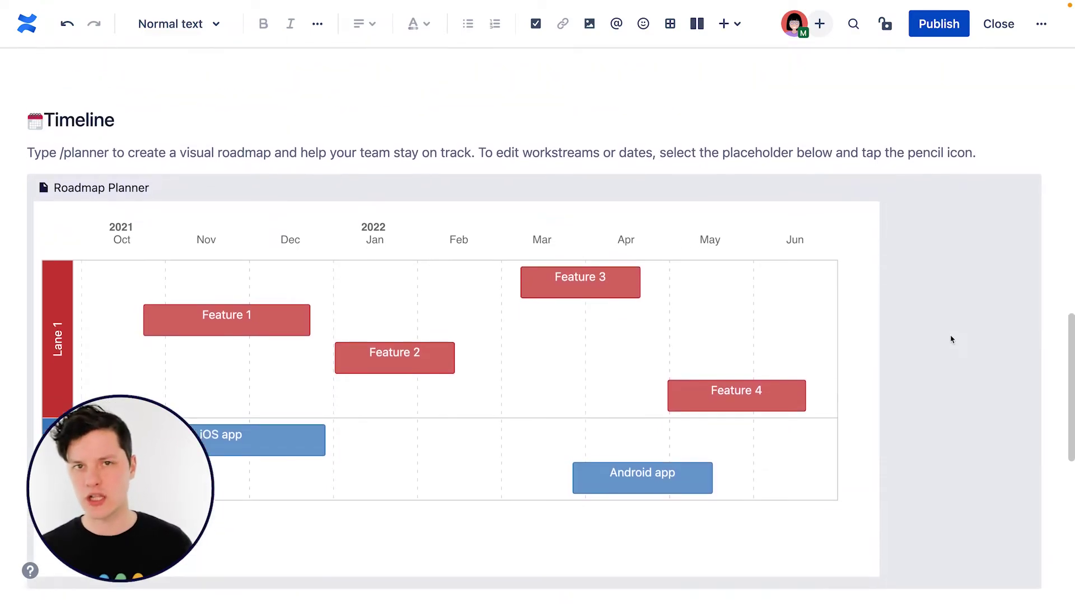
scroll(950, 339, down, 1)
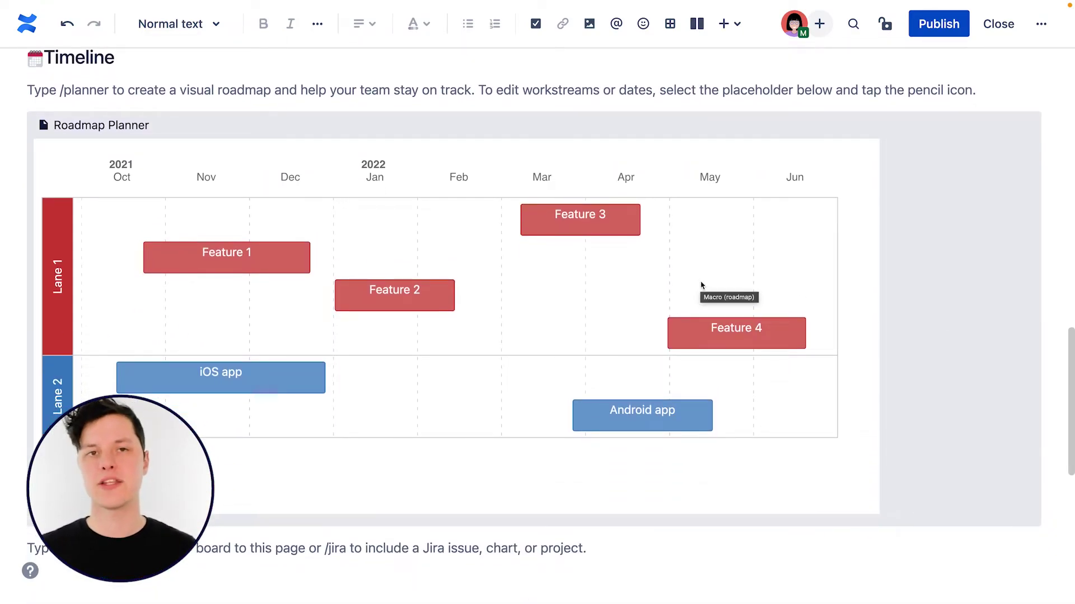
scroll(701, 285, down, 1)
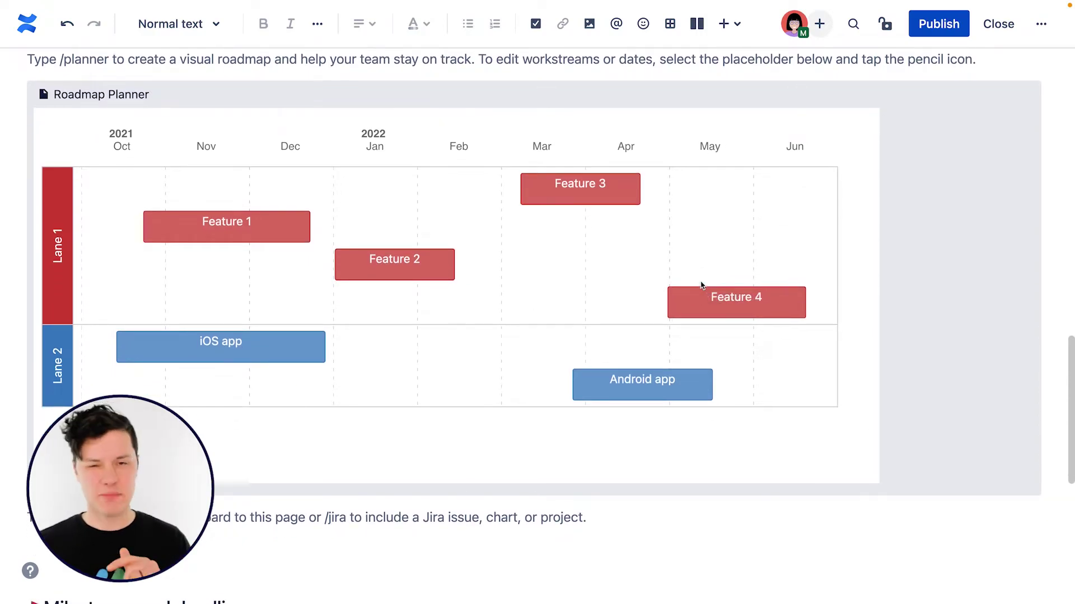
scroll(701, 285, up, 20)
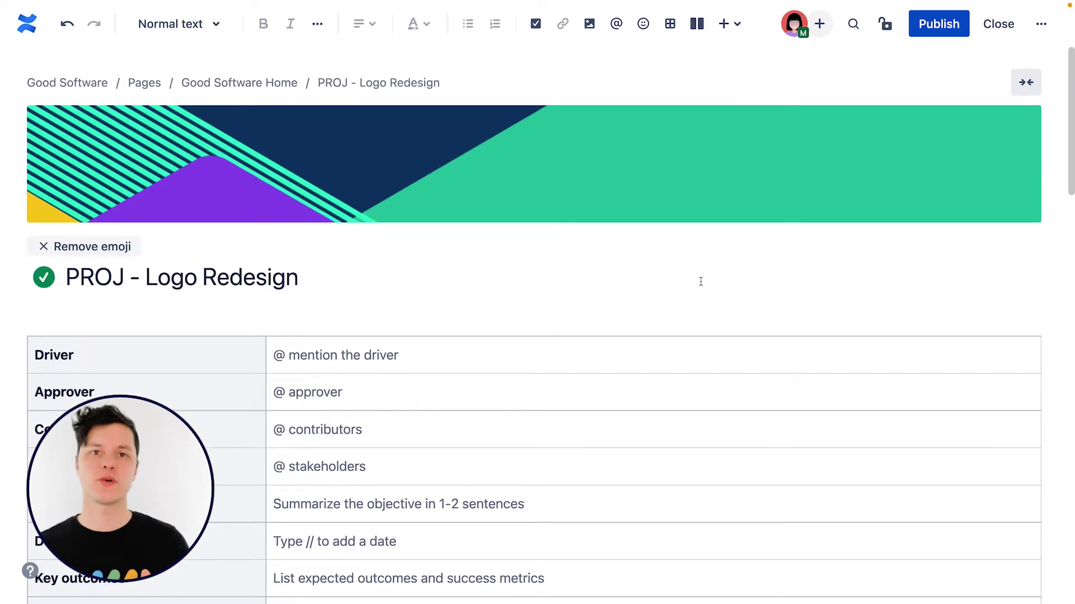
- Return the page to fixed width and move down to the Milestones table
click(1025, 82)
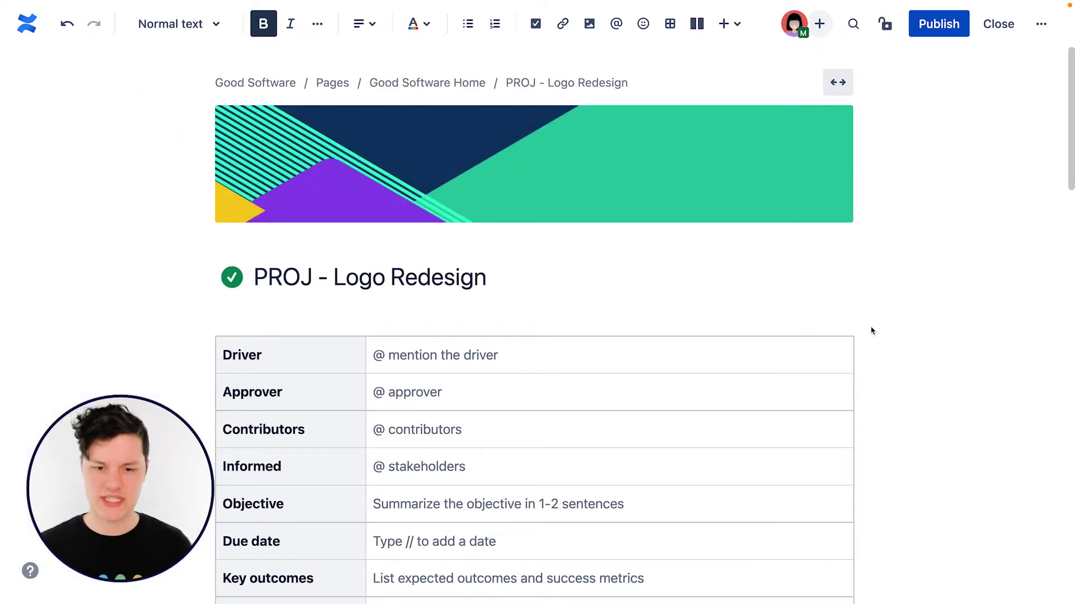
scroll(870, 331, down, 7)
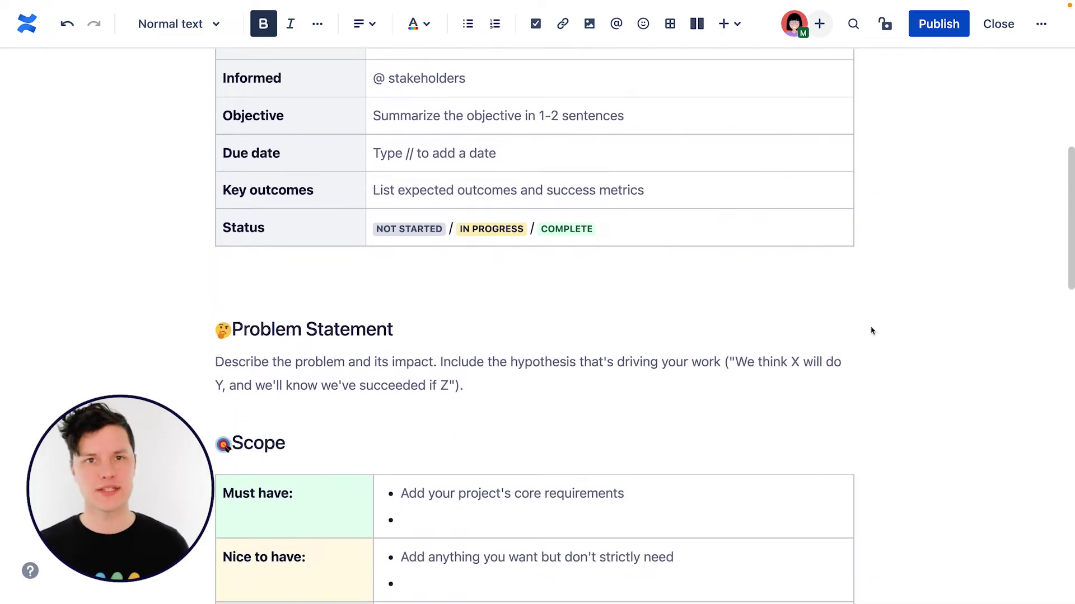
scroll(871, 330, down, 18)
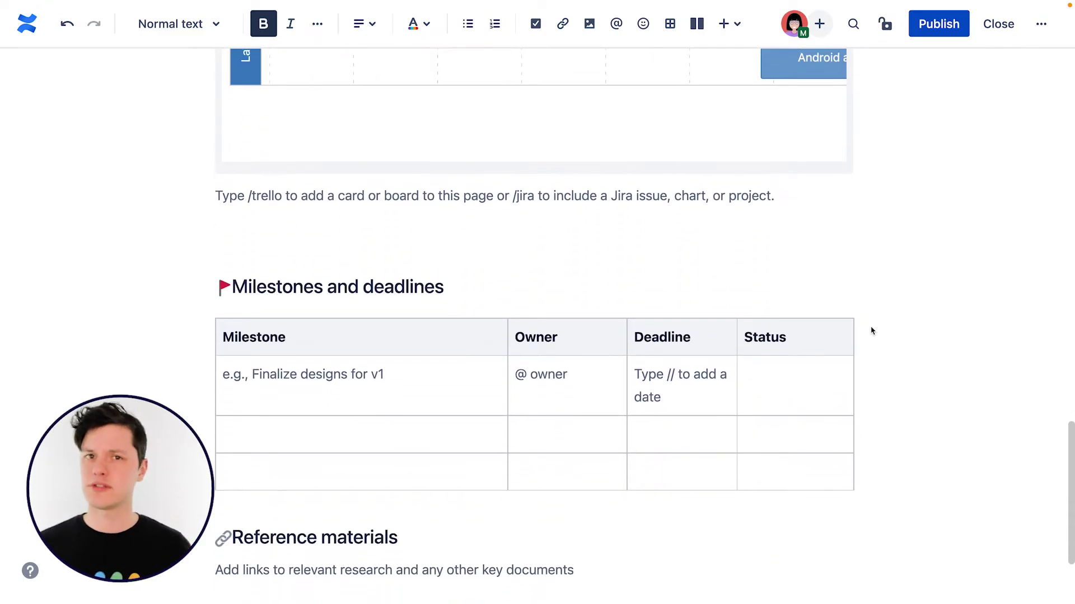
scroll(871, 331, down, 2)
- Stretch the Milestones and deadlines table to full width
click(801, 300)
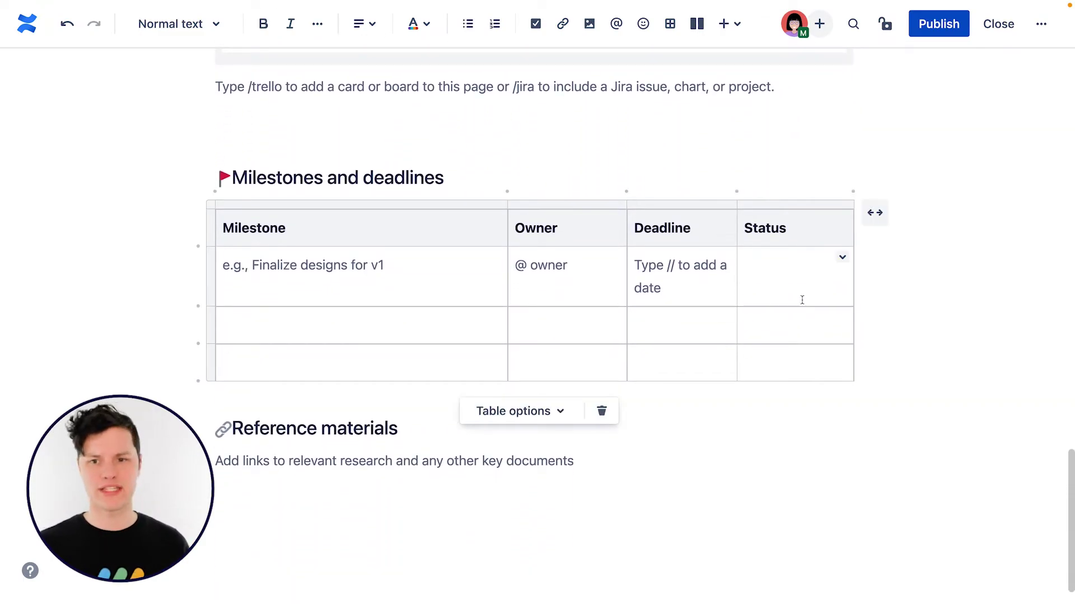
click(875, 212)
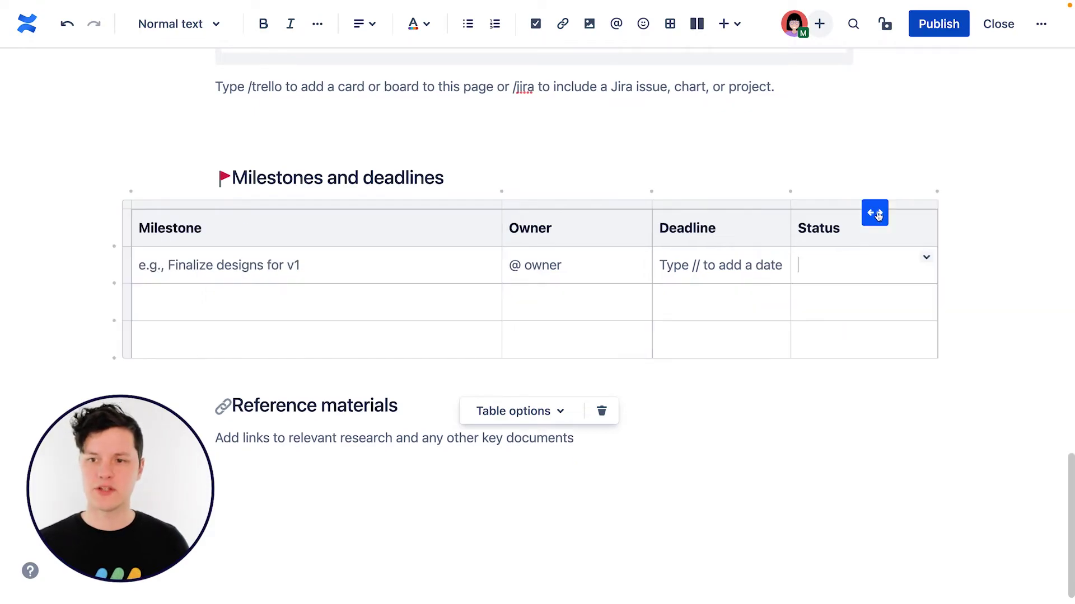
click(958, 214)
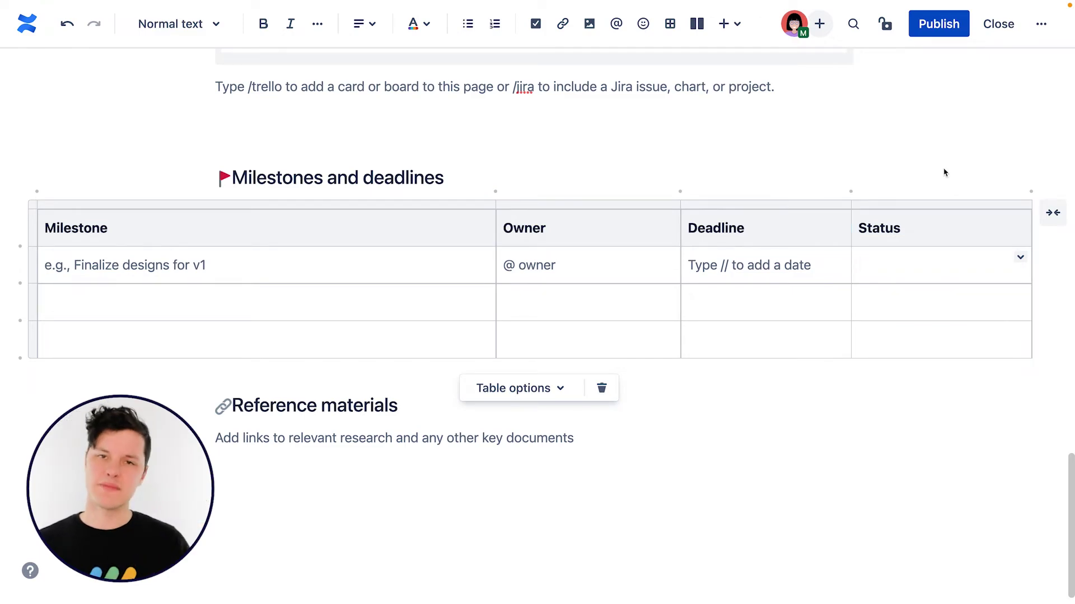
scroll(944, 173, up, 20)
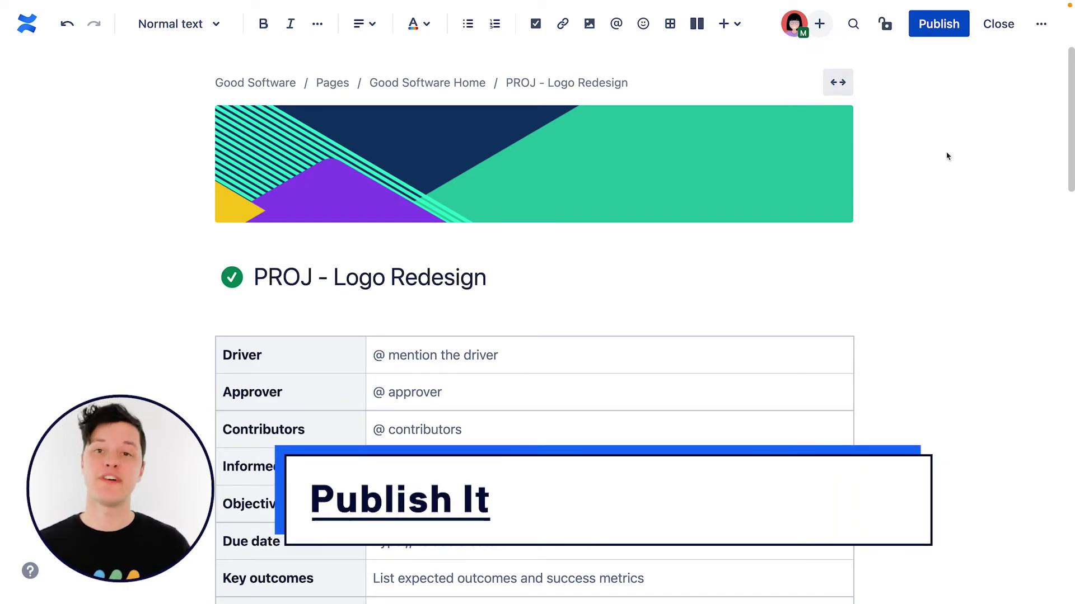
- Publish the 'PROJ - Logo Redesign' draft
click(939, 25)
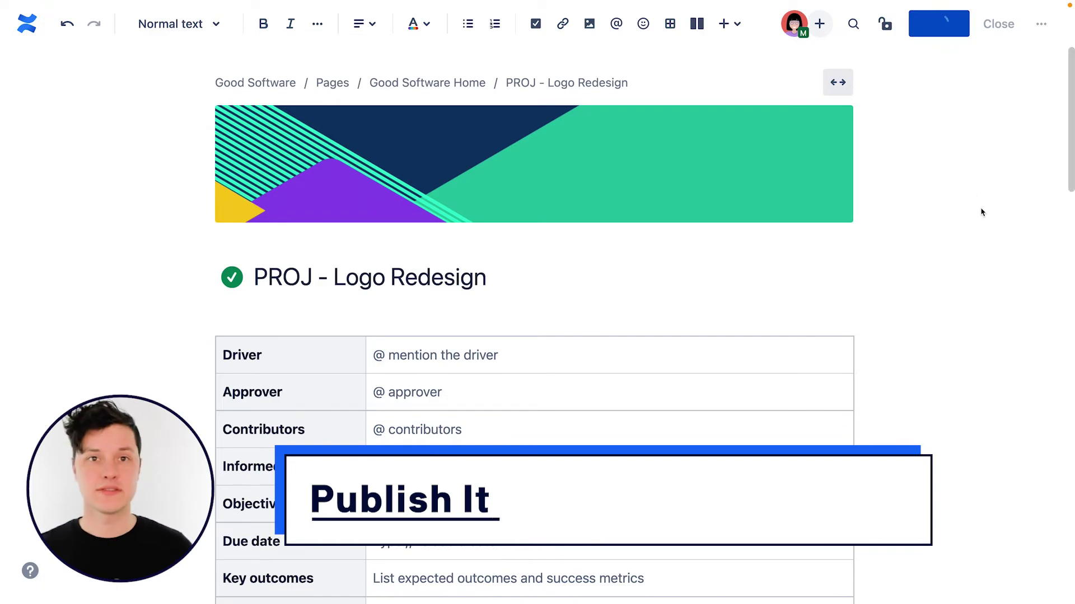